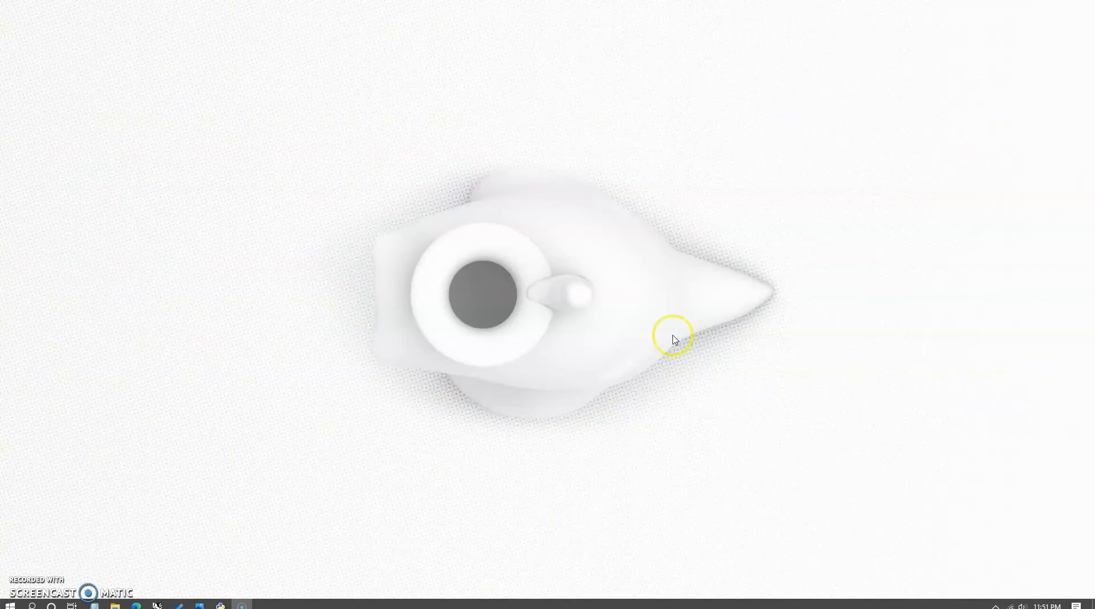
- Launch the Runway application
{"action": "left_click", "coordinate": [9, 605]}
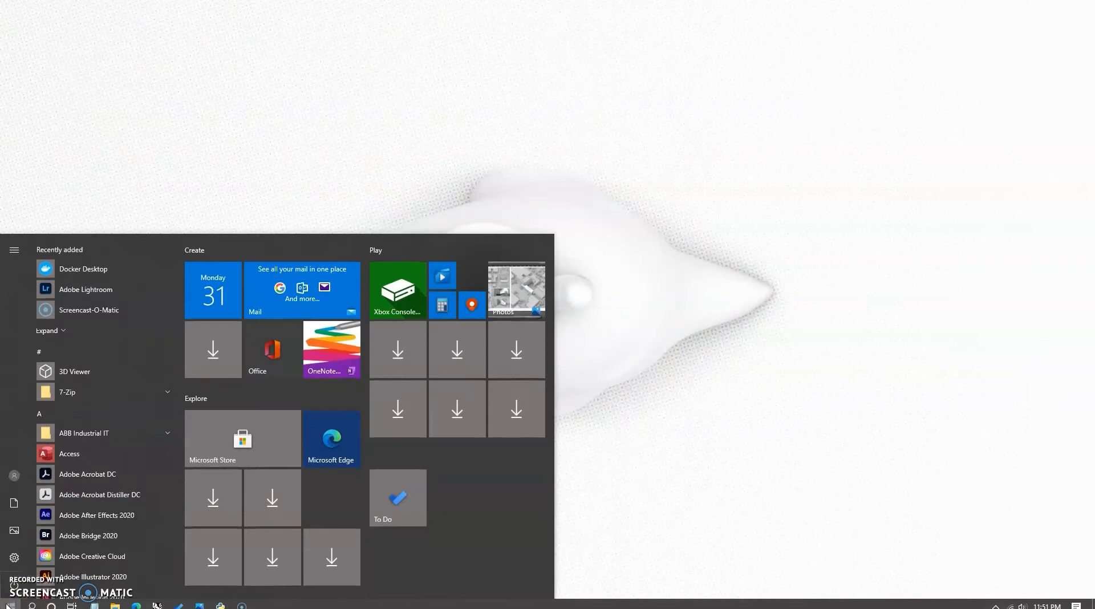
{"action": "type", "text": "runway"}
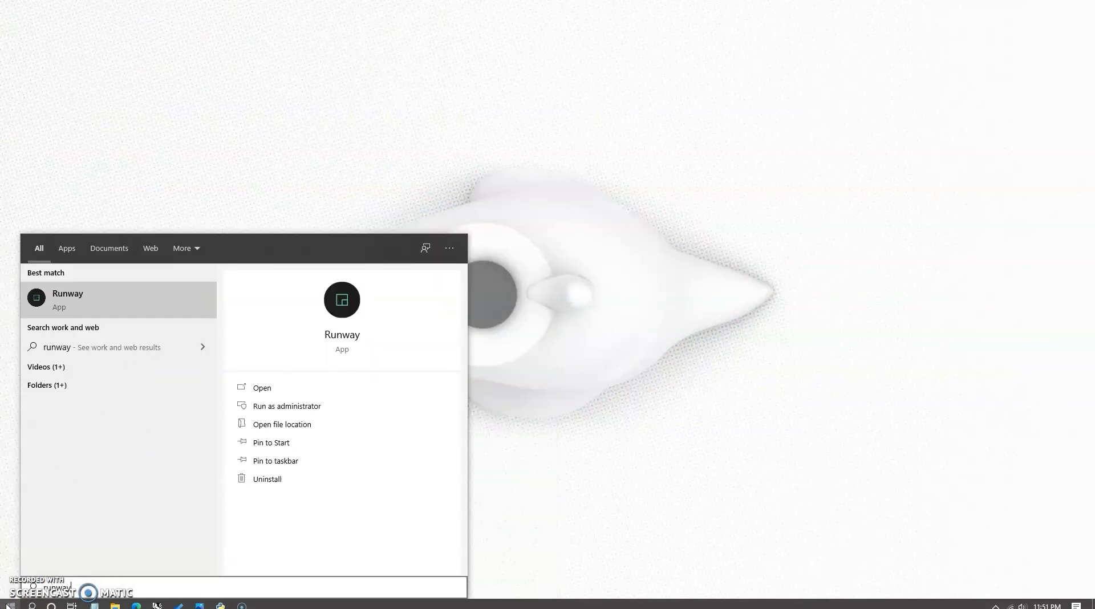
{"action": "key", "text": "Return"}
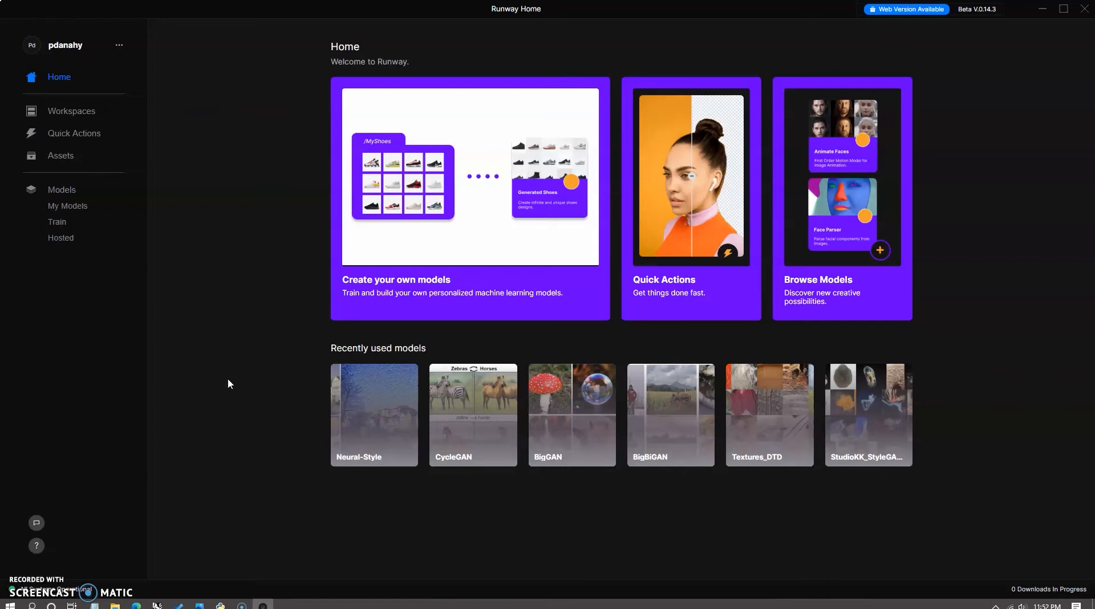
- Create a new generative image training experiment named TestOne
{"action": "left_click", "coordinate": [263, 171]}
{"action": "left_click", "coordinate": [487, 202]}
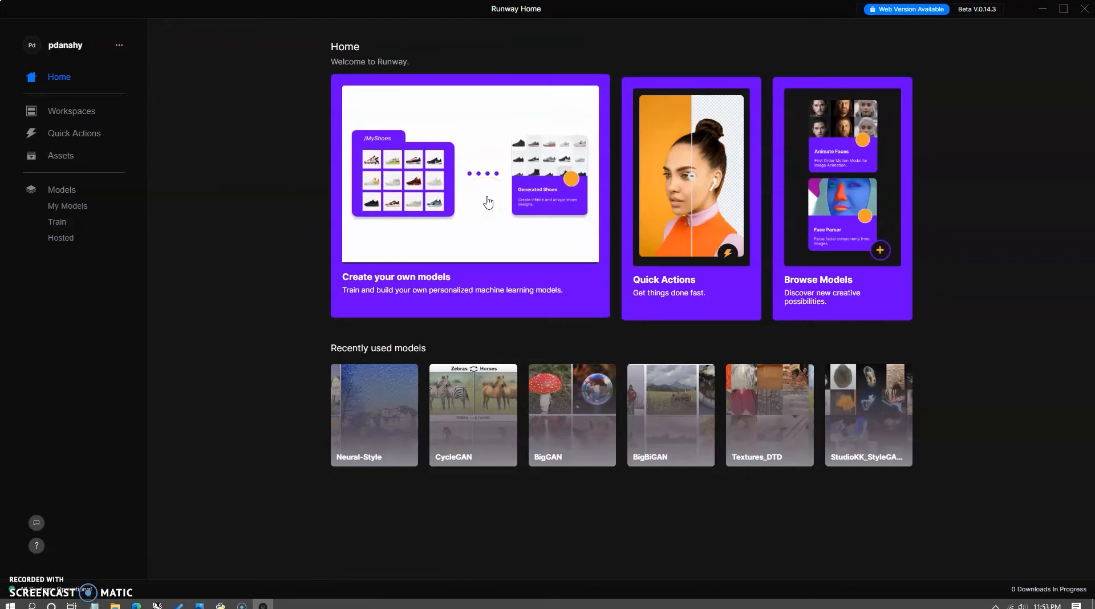
{"action": "left_click", "coordinate": [487, 198]}
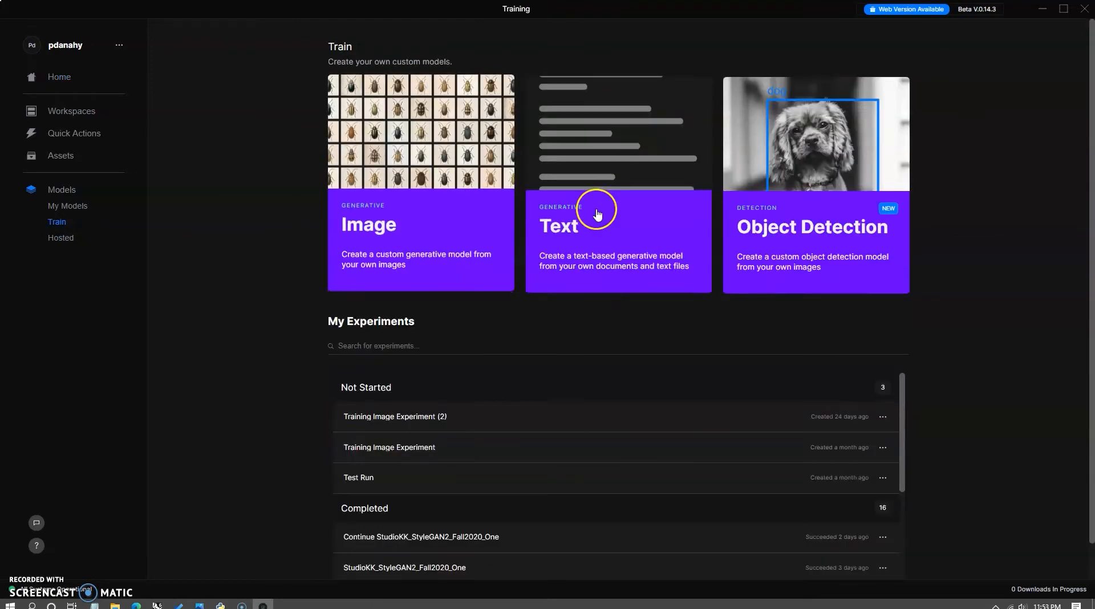
{"action": "left_click", "coordinate": [422, 160]}
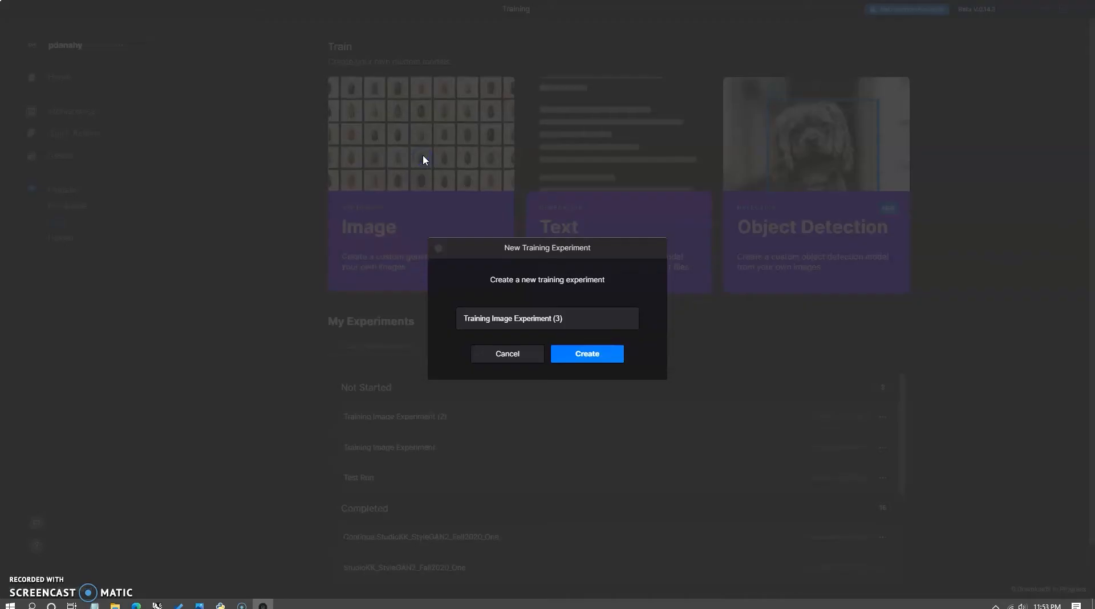
{"action": "type", "text": "Test"}
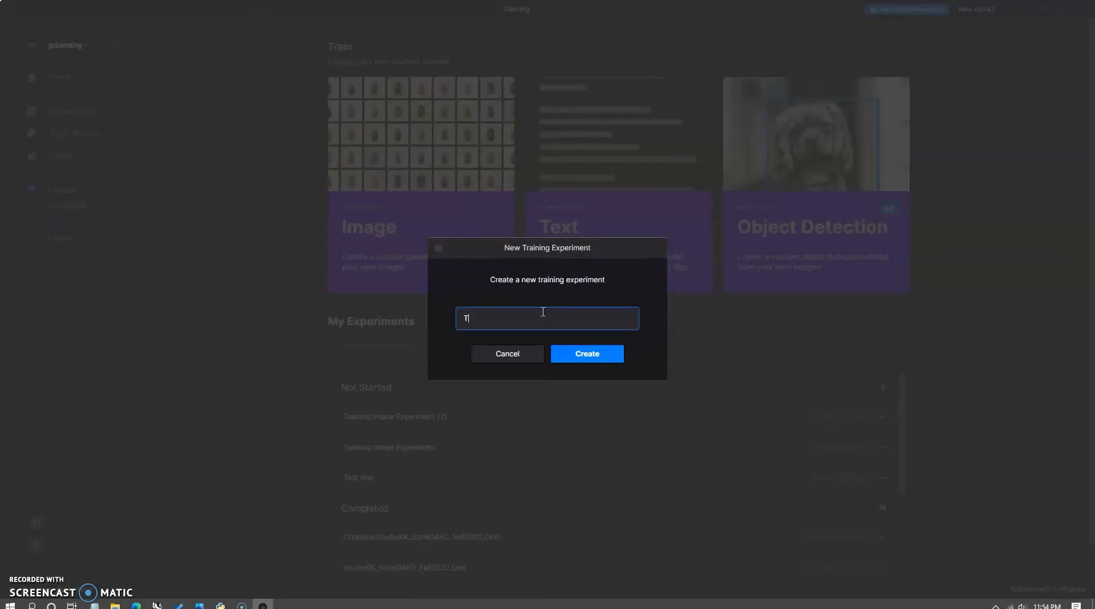
{"action": "type", "text": "One"}
{"action": "left_click", "coordinate": [569, 349]}
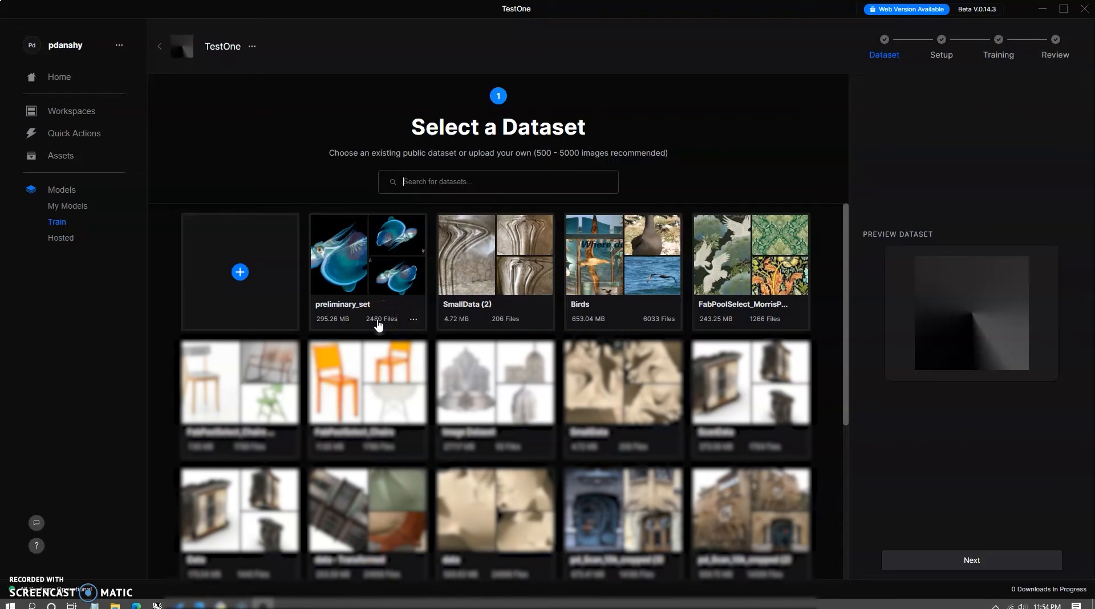
- Start a new dataset upload and browse into the preliminary_set folder
{"action": "left_click", "coordinate": [433, 178]}
{"action": "left_click", "coordinate": [240, 272]}
{"action": "left_click", "coordinate": [240, 272]}
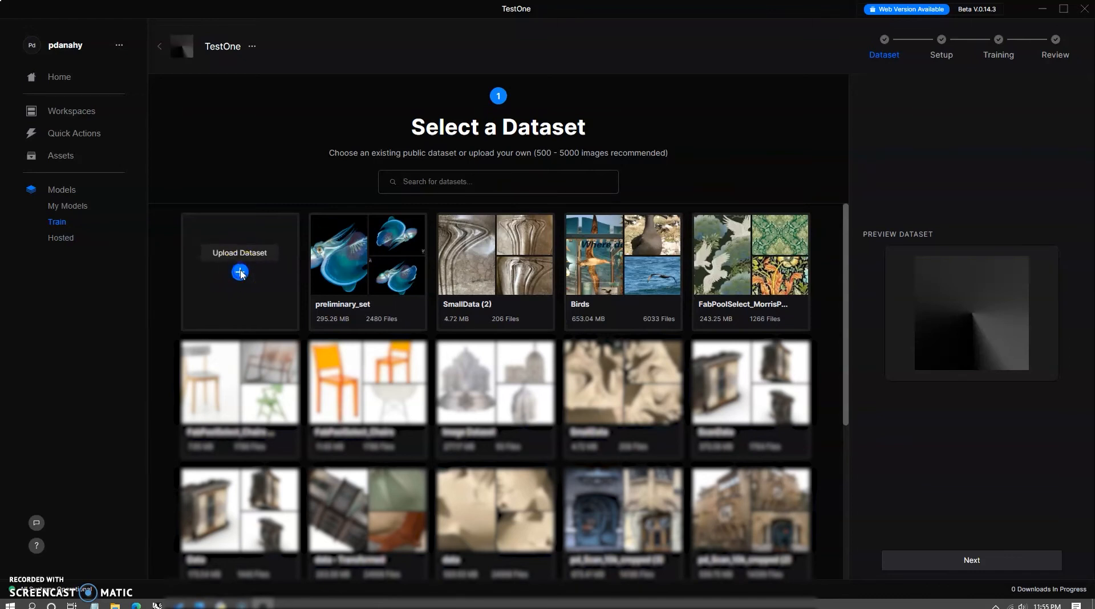
{"action": "left_click", "coordinate": [283, 272]}
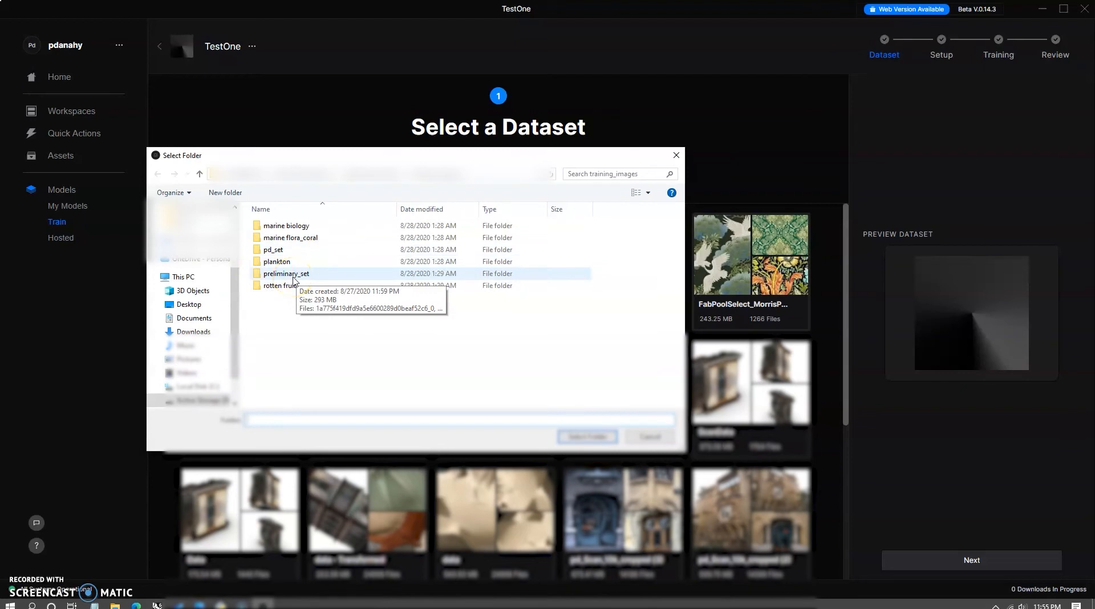
{"action": "left_click", "coordinate": [291, 278]}
{"action": "double_click", "coordinate": [288, 278]}
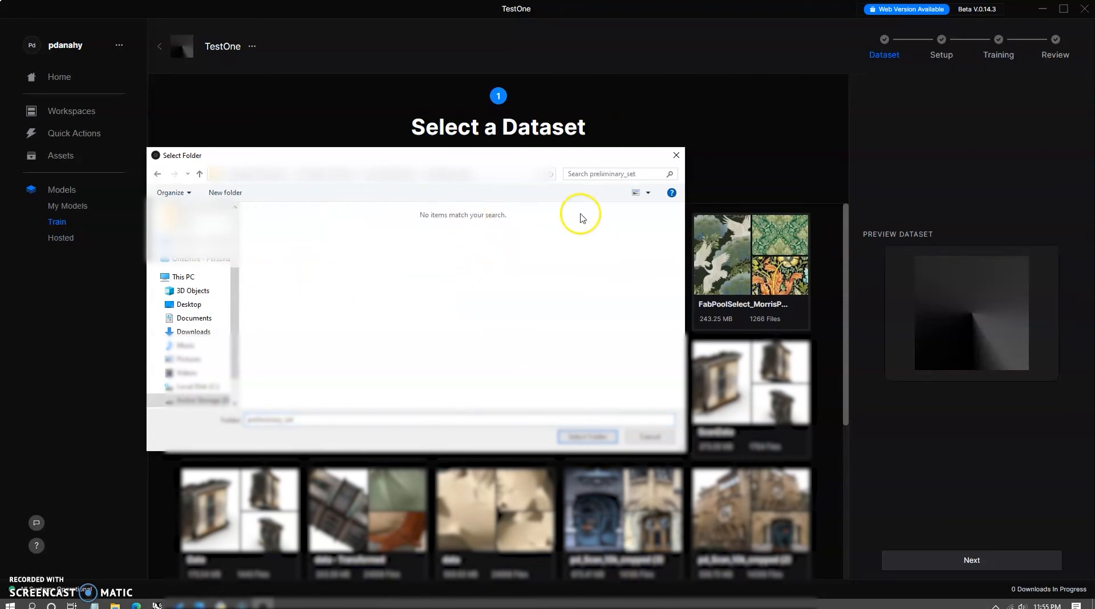
- Examine the images of the preliminary_set folder in File Explorer
{"action": "left_click", "coordinate": [114, 605]}
{"action": "scroll", "coordinate": [676, 260], "scroll_direction": "up", "scroll_amount": 3}
{"action": "scroll", "coordinate": [677, 263], "scroll_direction": "down", "scroll_amount": 15}
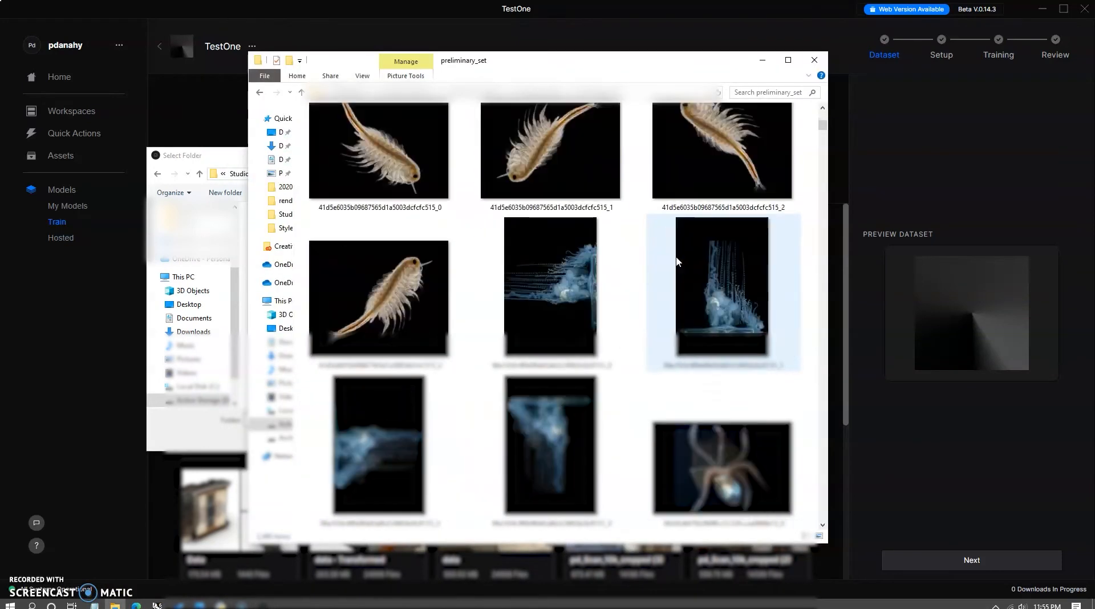
{"action": "scroll", "coordinate": [678, 262], "scroll_direction": "down", "scroll_amount": 15}
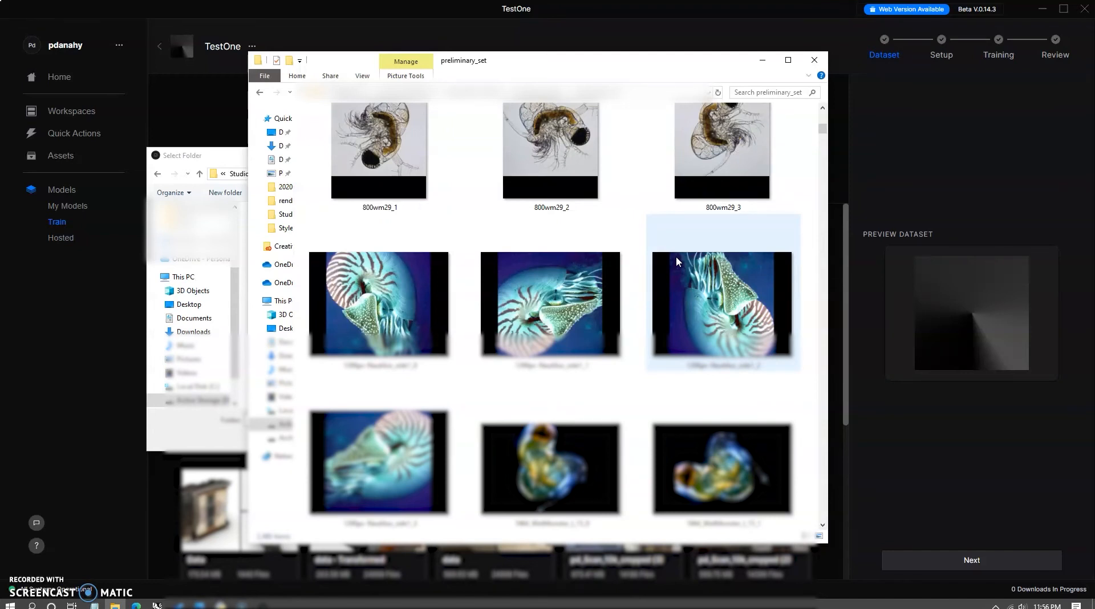
{"action": "scroll", "coordinate": [678, 261], "scroll_direction": "down", "scroll_amount": 3}
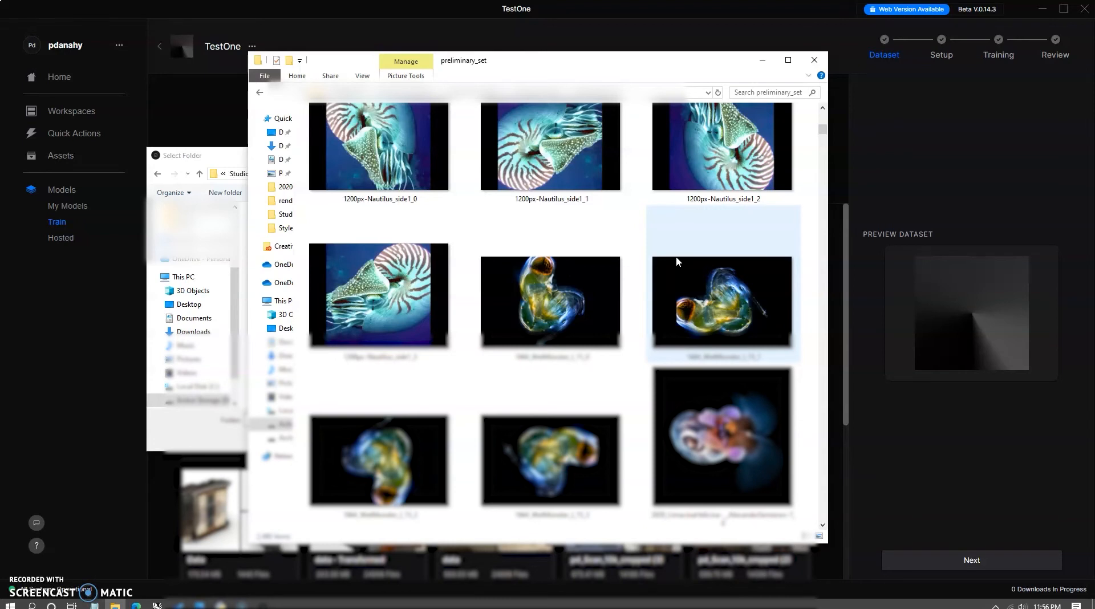
{"action": "left_click", "coordinate": [762, 60]}
- Upload the preliminary_set folder as another dataset and cancel the upload
{"action": "left_click_drag", "start_coordinate": [492, 155], "coordinate": [494, 144]}
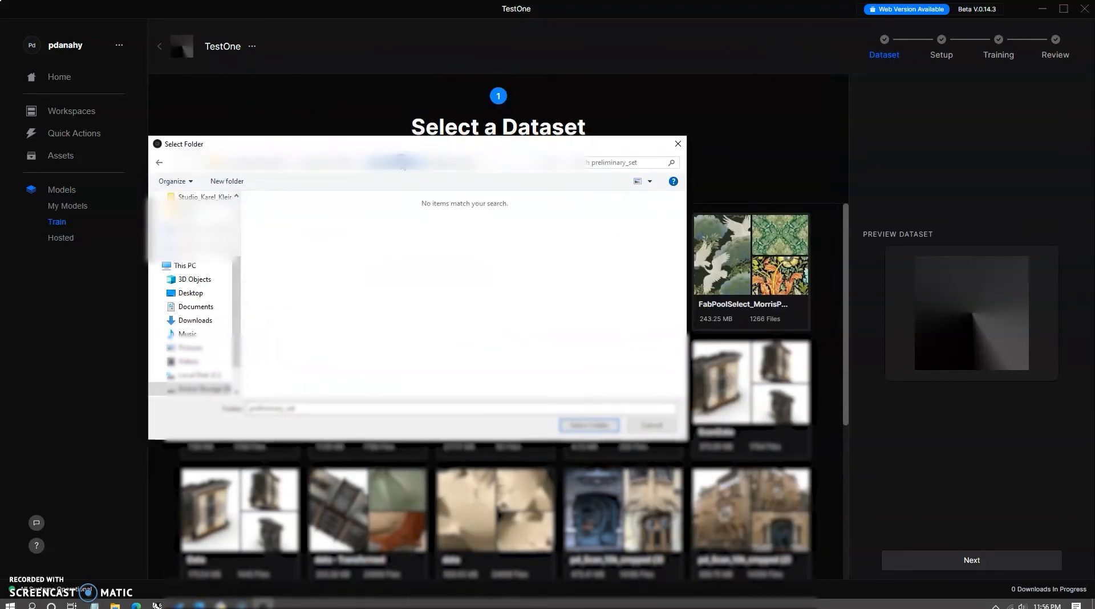
{"action": "left_click", "coordinate": [314, 262]}
{"action": "left_click", "coordinate": [589, 425]}
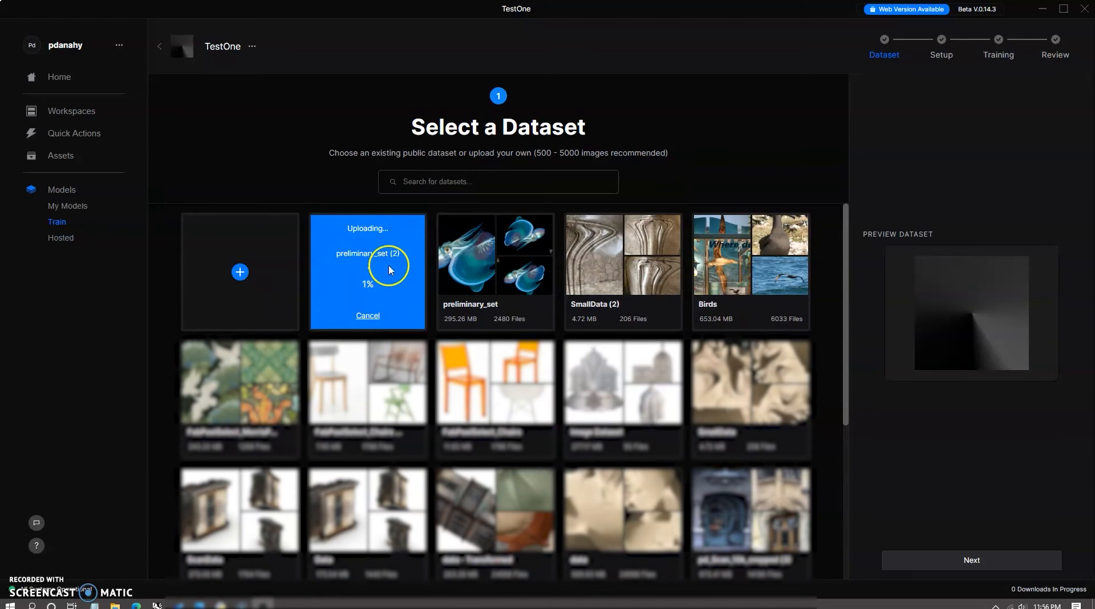
{"action": "left_click", "coordinate": [368, 315]}
- Select the existing preliminary_set dataset and inspect its preprocessing crop options without submitting any changes
{"action": "left_click", "coordinate": [354, 251]}
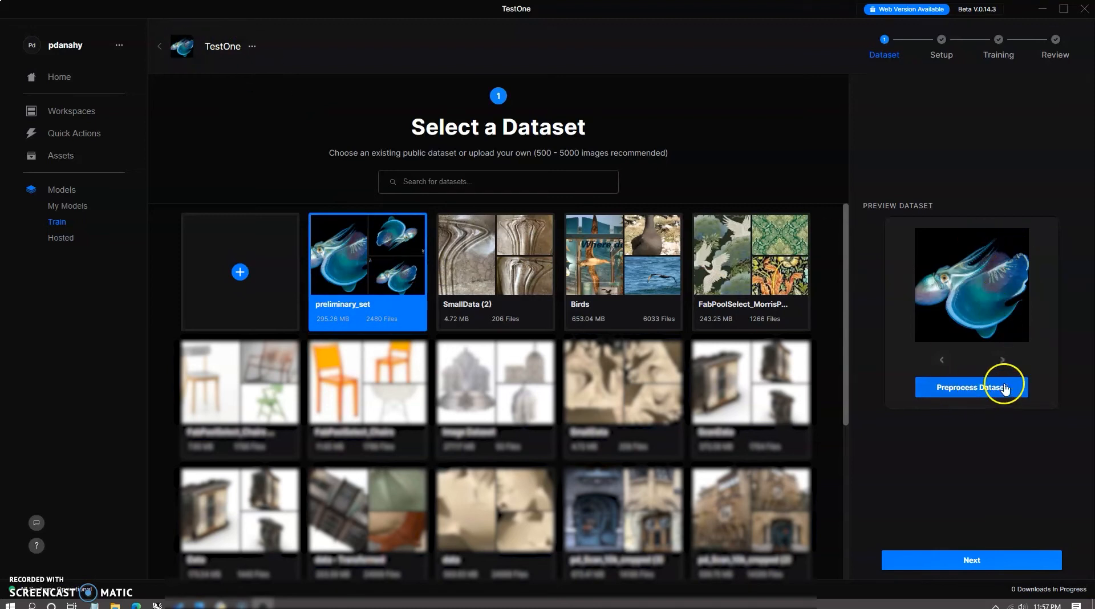
{"action": "left_click", "coordinate": [968, 389]}
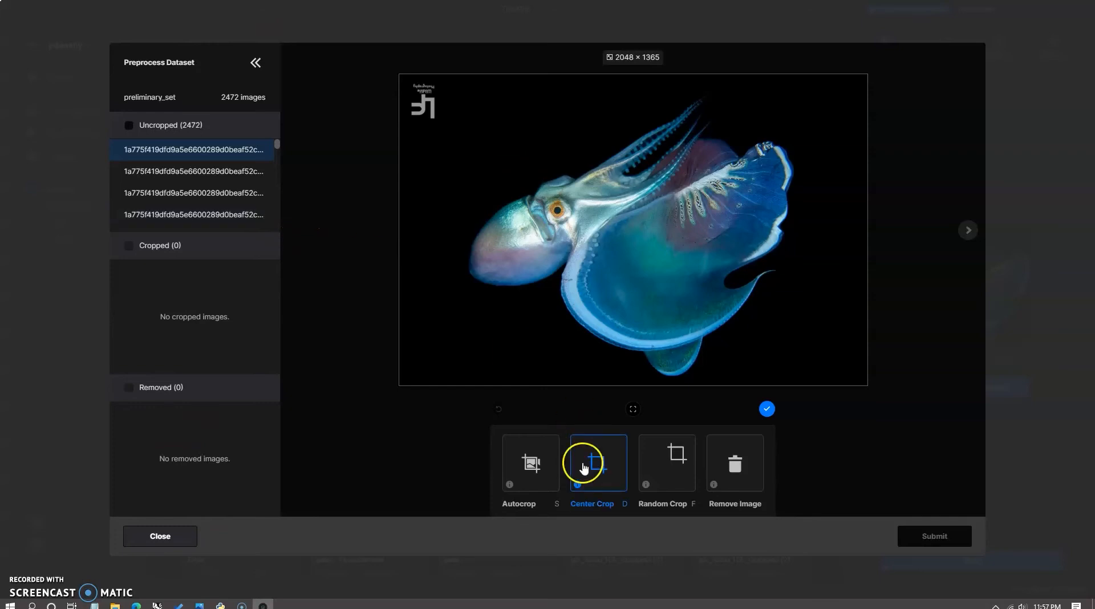
{"action": "left_click", "coordinate": [596, 463]}
{"action": "left_click", "coordinate": [167, 538]}
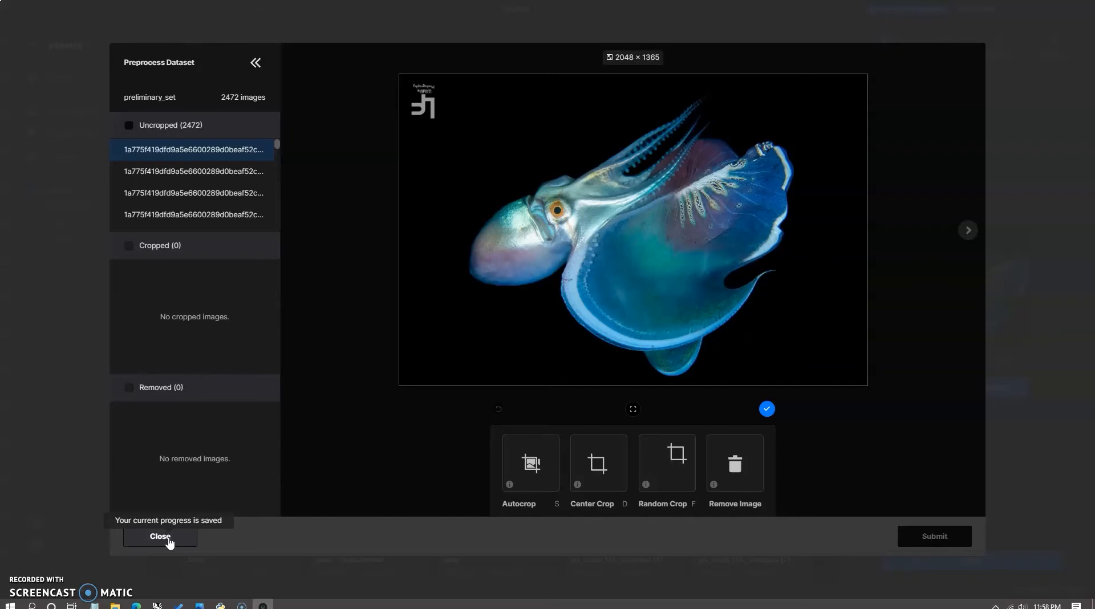
{"action": "left_click", "coordinate": [160, 537]}
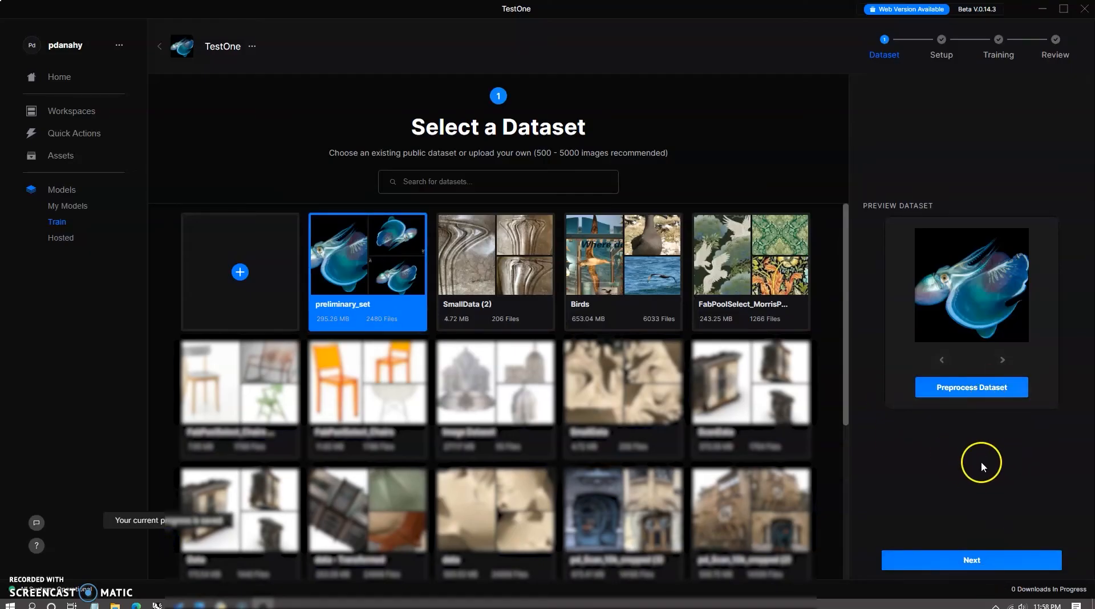
- Continue to the training setup, review the preset image categories and switch to the advanced options
{"action": "left_click", "coordinate": [973, 561]}
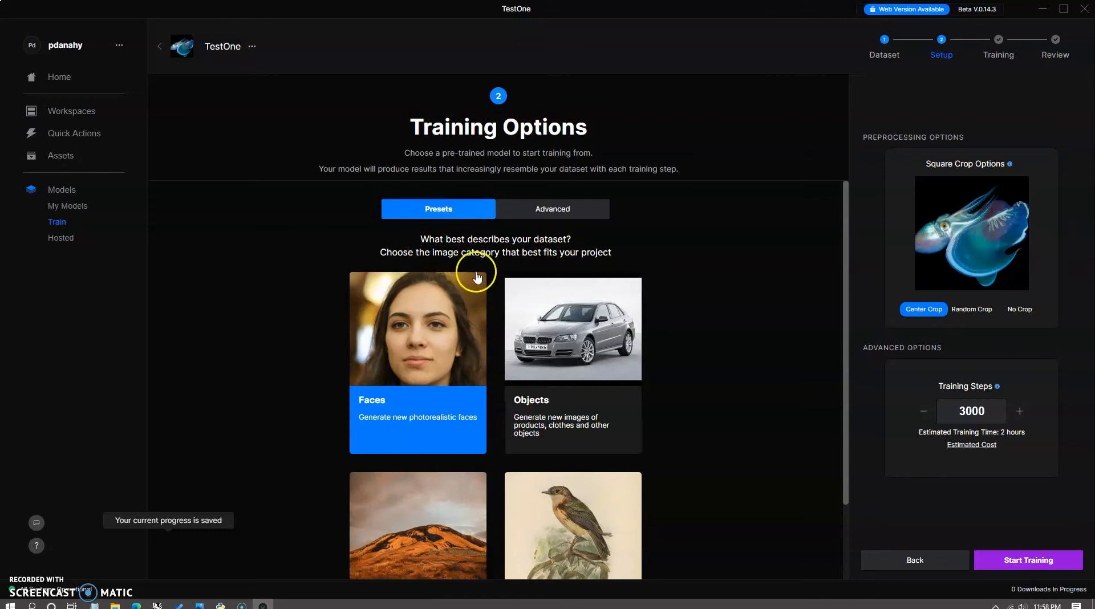
{"action": "scroll", "coordinate": [477, 269], "scroll_direction": "down", "scroll_amount": 1}
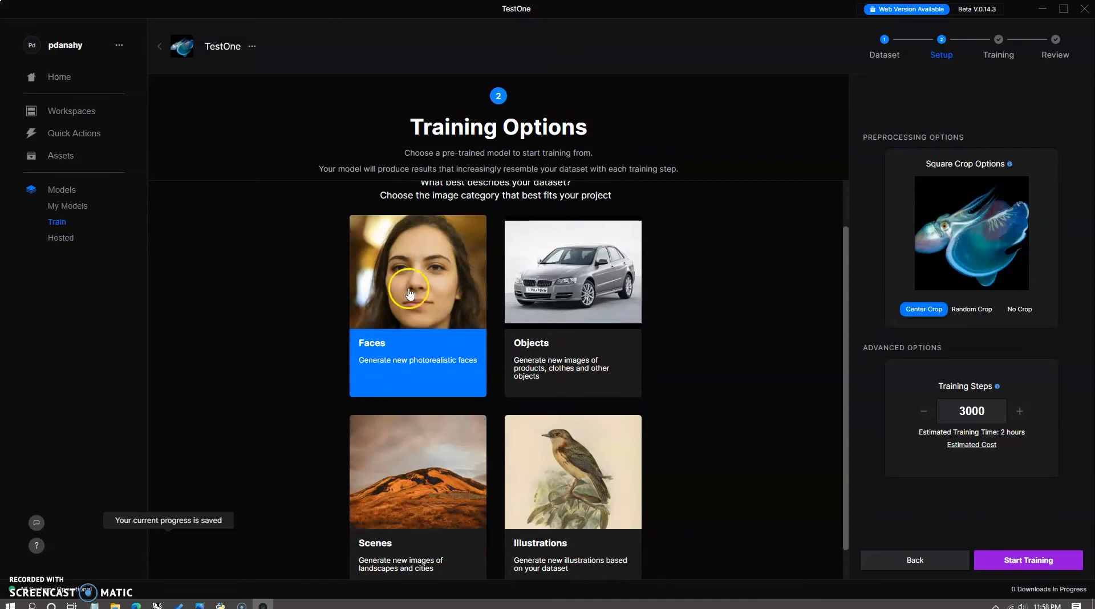
{"action": "scroll", "coordinate": [512, 299], "scroll_direction": "up", "scroll_amount": 1}
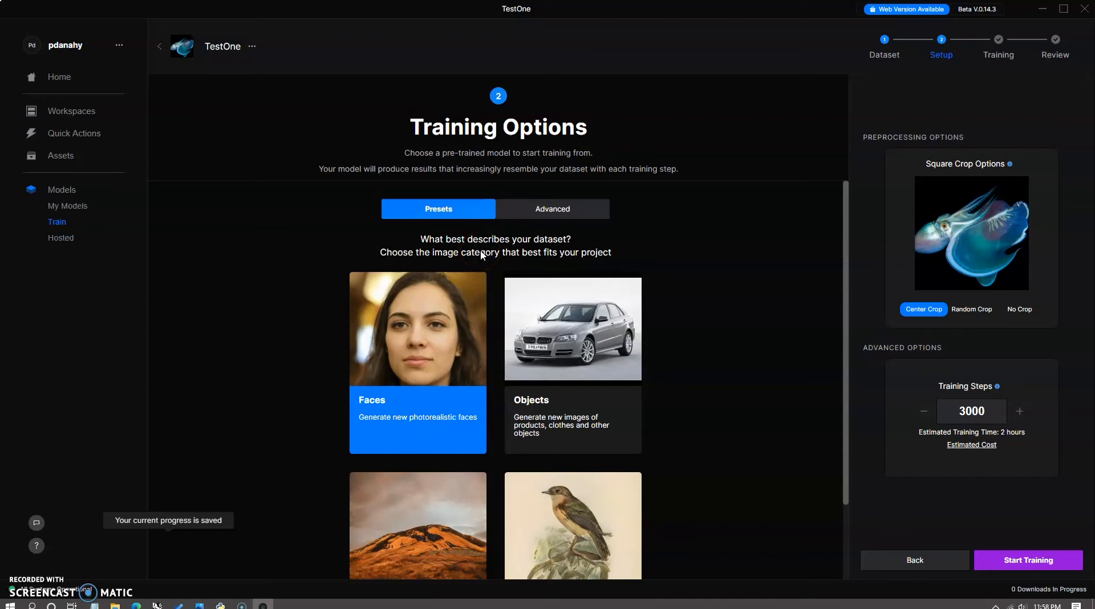
{"action": "scroll", "coordinate": [479, 288], "scroll_direction": "down", "scroll_amount": 1}
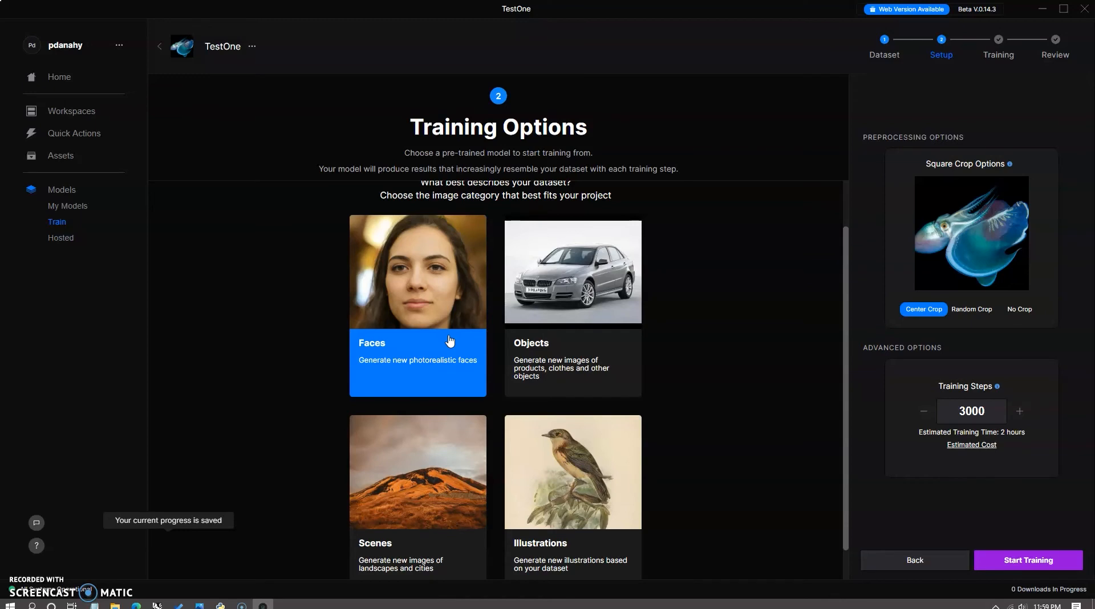
{"action": "left_click", "coordinate": [423, 311]}
{"action": "left_click", "coordinate": [580, 308]}
{"action": "scroll", "coordinate": [424, 342], "scroll_direction": "up", "scroll_amount": 1}
{"action": "left_click", "coordinate": [537, 213]}
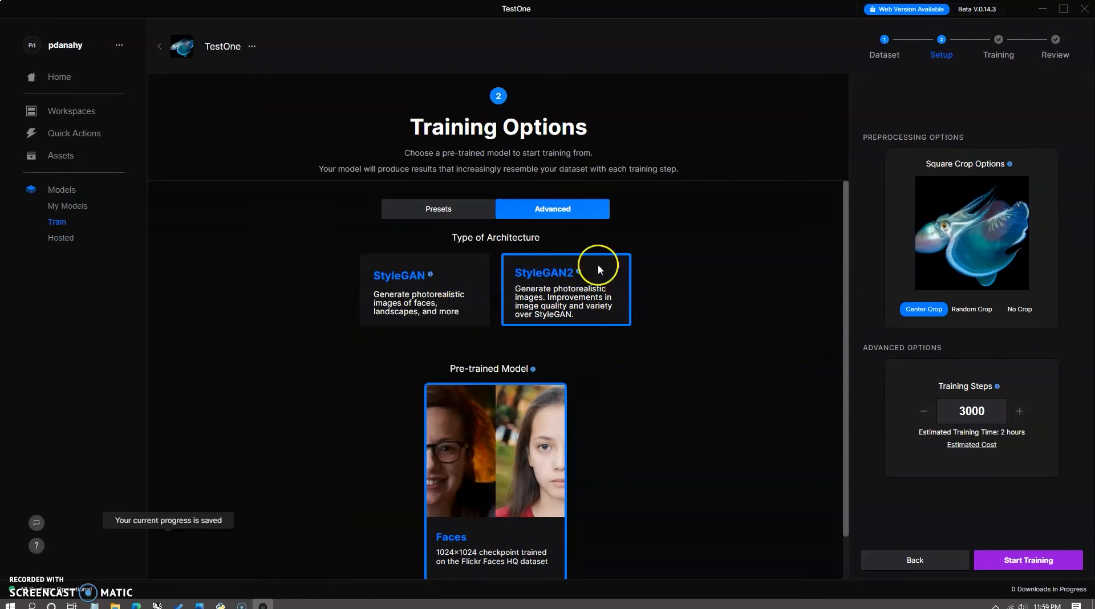
- Browse the alternative pre-trained models available for the StyleGAN2 architecture
{"action": "scroll", "coordinate": [507, 415], "scroll_direction": "down", "scroll_amount": 1}
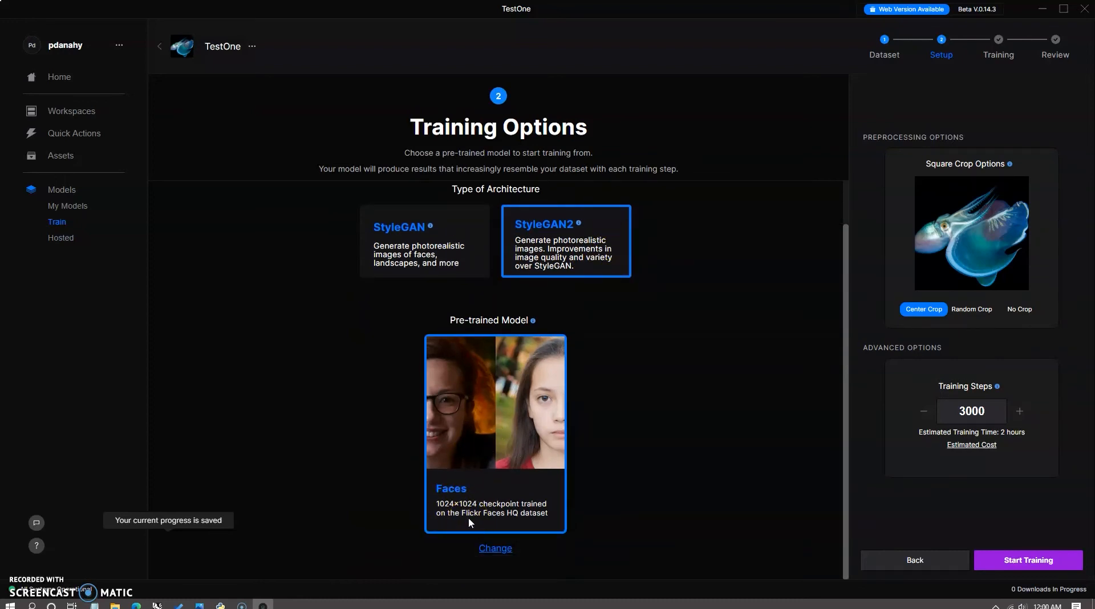
{"action": "left_click", "coordinate": [495, 548]}
{"action": "scroll", "coordinate": [514, 445], "scroll_direction": "down", "scroll_amount": 5}
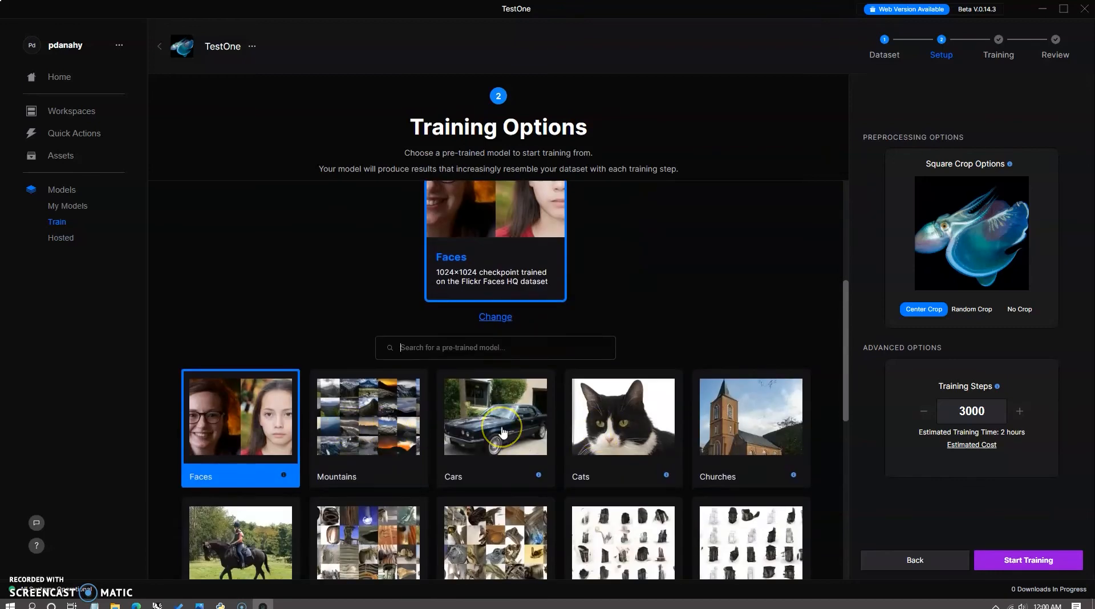
{"action": "scroll", "coordinate": [500, 425], "scroll_direction": "down", "scroll_amount": 4}
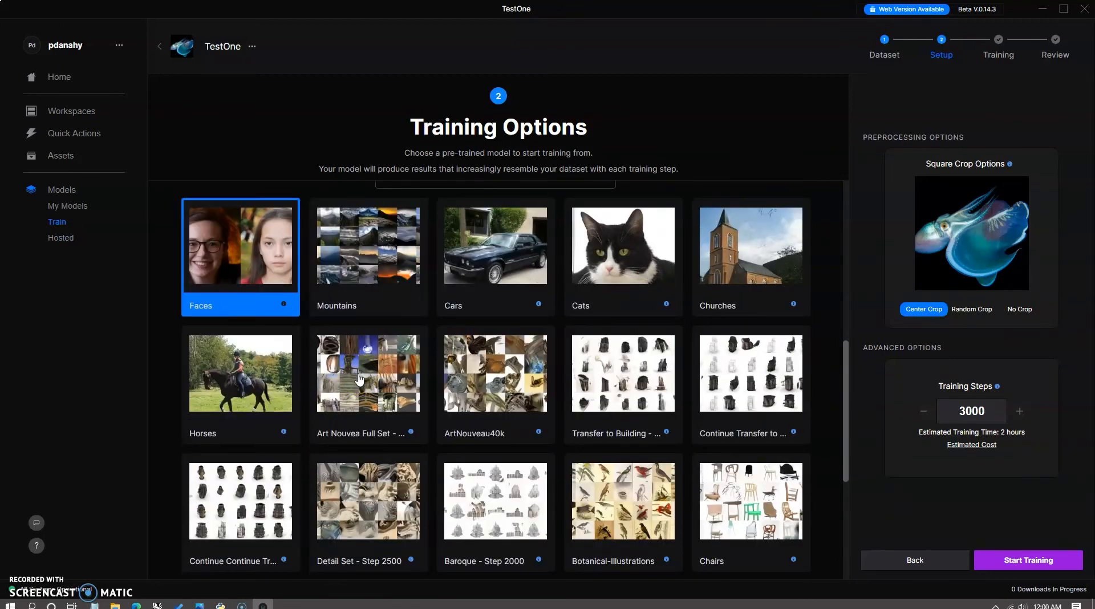
{"action": "scroll", "coordinate": [456, 365], "scroll_direction": "down", "scroll_amount": 2}
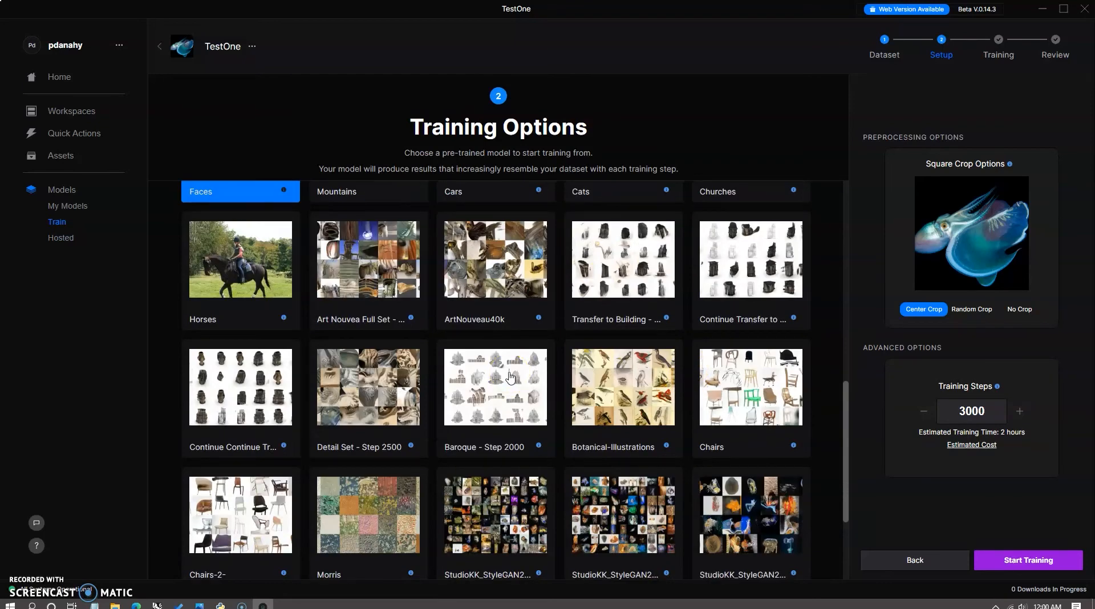
{"action": "scroll", "coordinate": [511, 378], "scroll_direction": "up", "scroll_amount": 10}
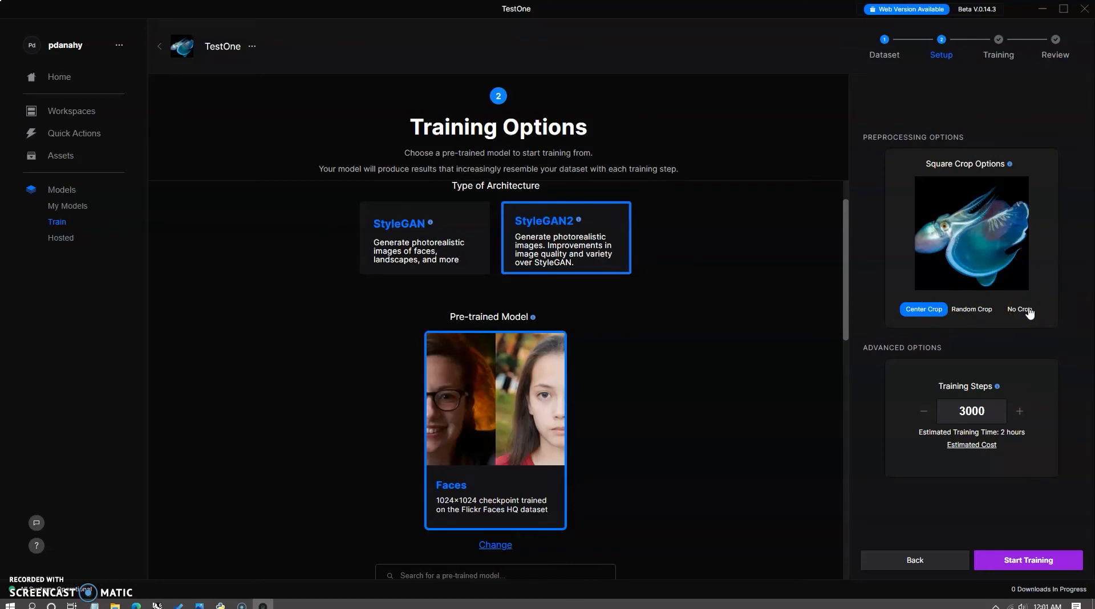
- Configure the experiment with Center Crop and 10 training steps, and start the training
{"action": "left_click", "coordinate": [980, 311]}
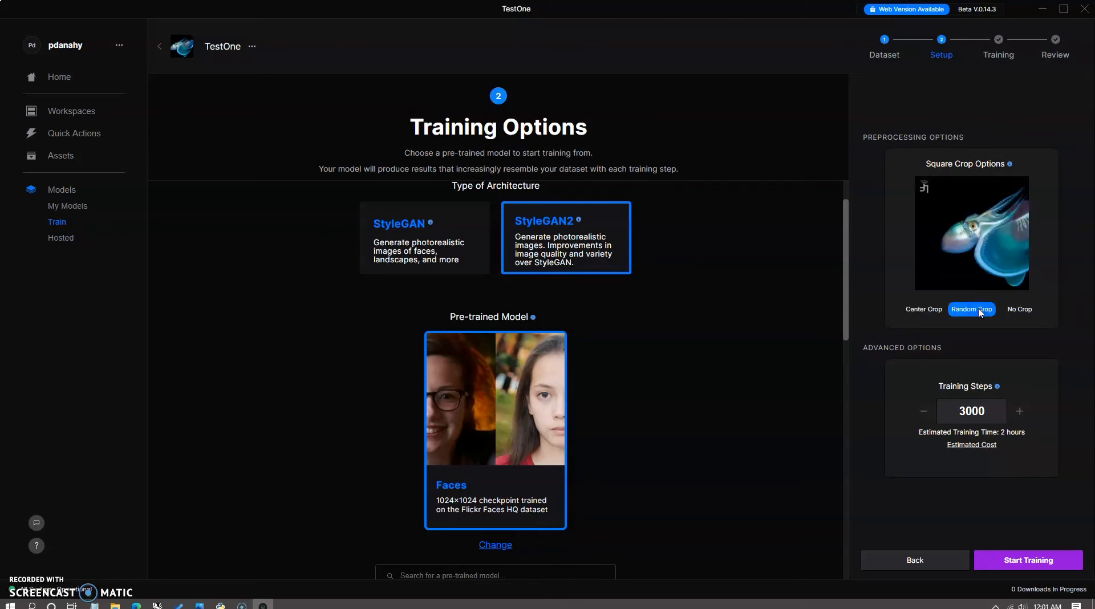
{"action": "left_click", "coordinate": [936, 312]}
{"action": "left_click", "coordinate": [1008, 411]}
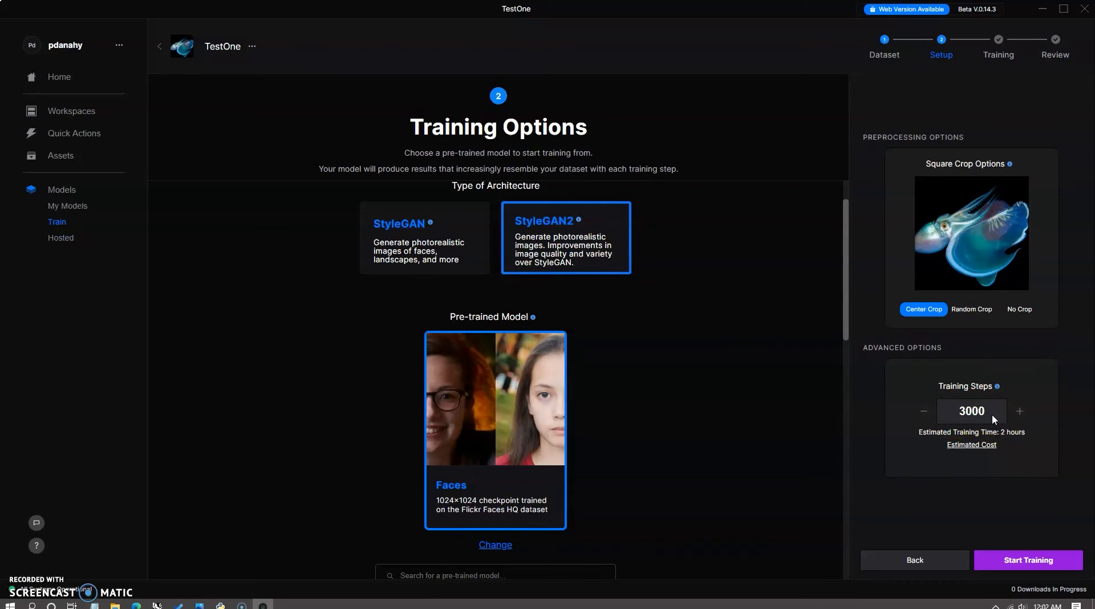
{"action": "left_click", "coordinate": [991, 444]}
{"action": "left_click", "coordinate": [1028, 562]}
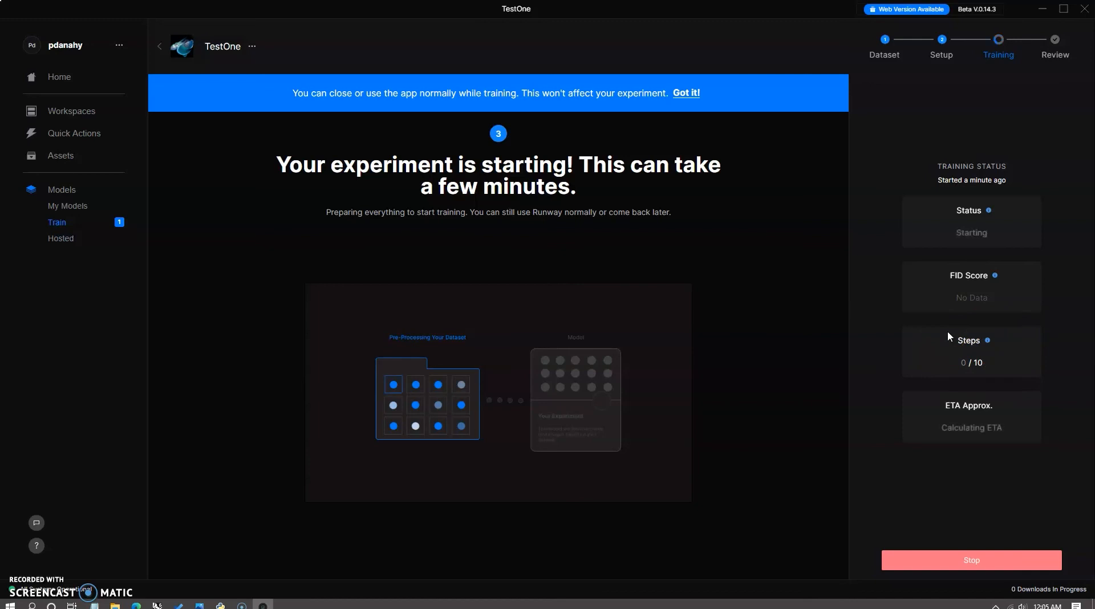
- Open the My Models overview of all trained models
{"action": "mouse_move", "coordinate": [957, 411]}
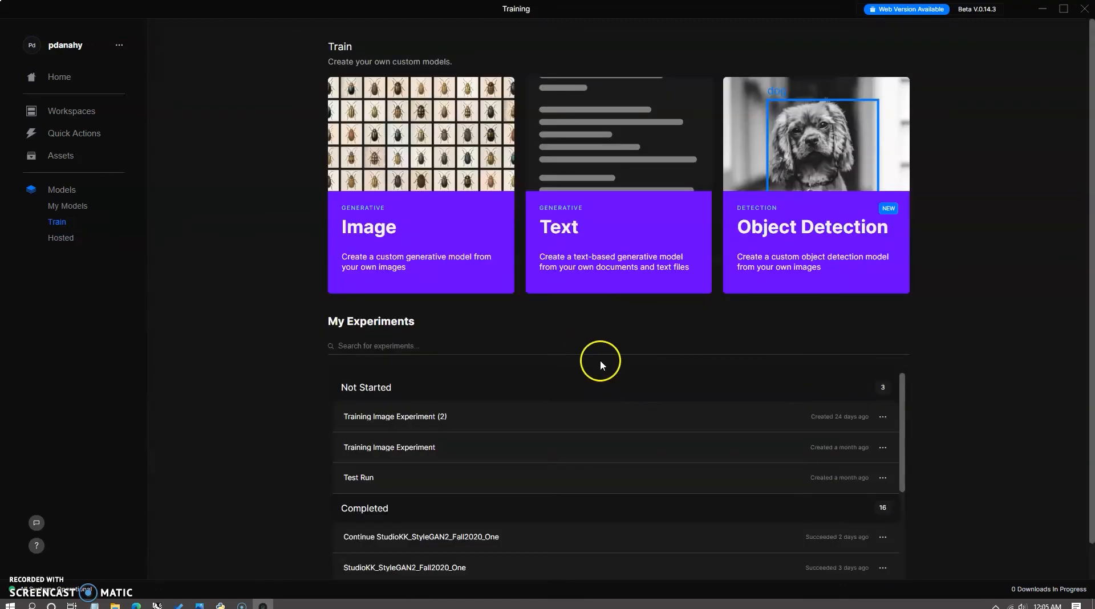
{"action": "left_click", "coordinate": [63, 190]}
{"action": "left_click", "coordinate": [70, 208]}
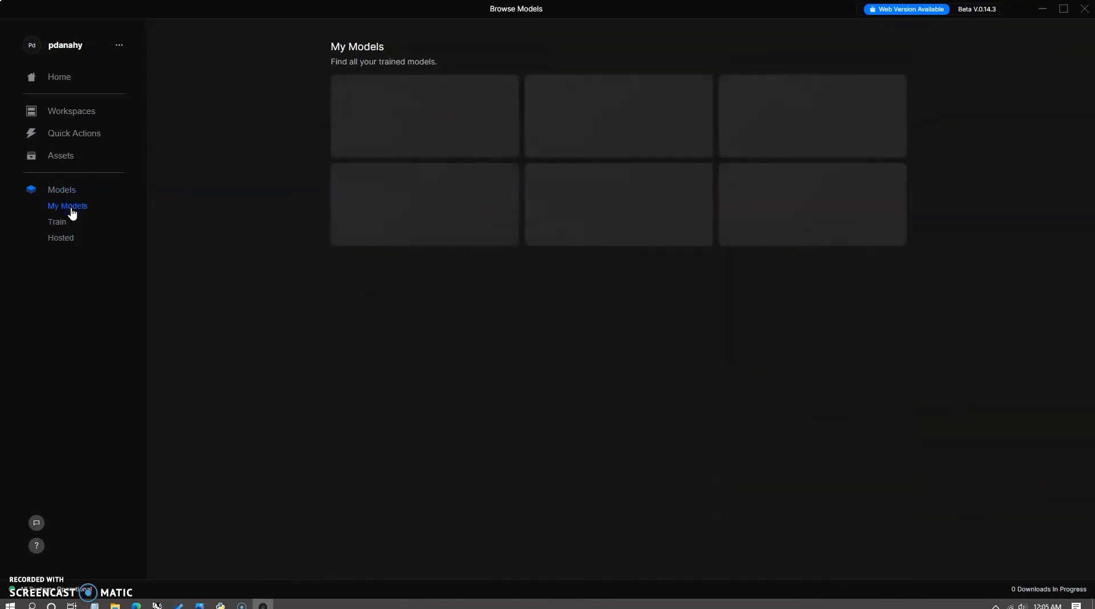
- Open the Continue-StudioKK_StyleGAN2_Fall2020_One model from the trained models in the Personal workspace
{"action": "left_click", "coordinate": [70, 199]}
{"action": "mouse_move", "coordinate": [427, 196]}
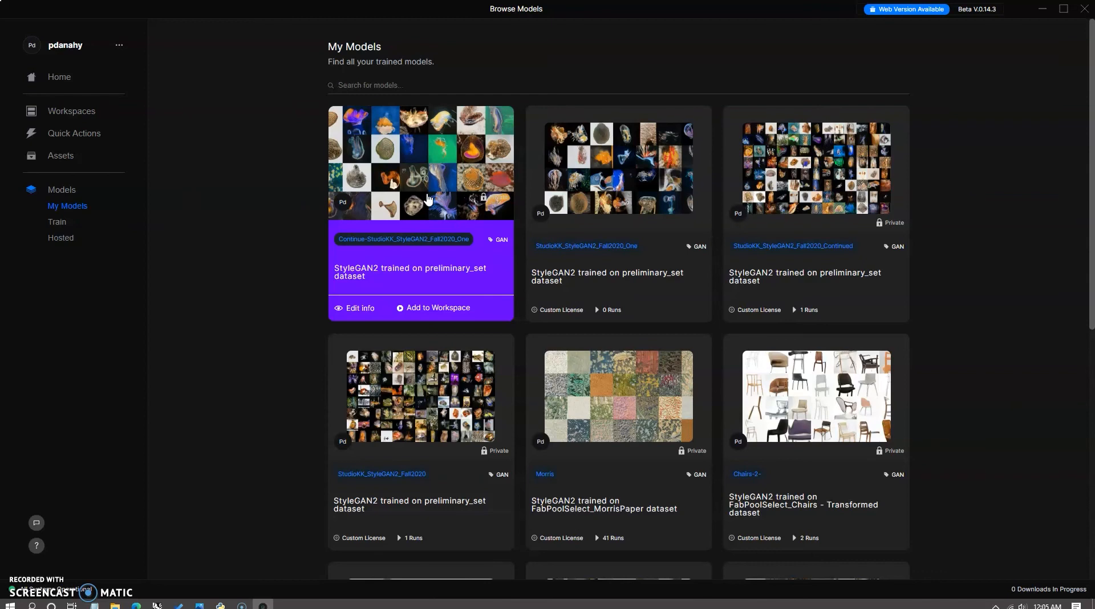
{"action": "left_click", "coordinate": [425, 191]}
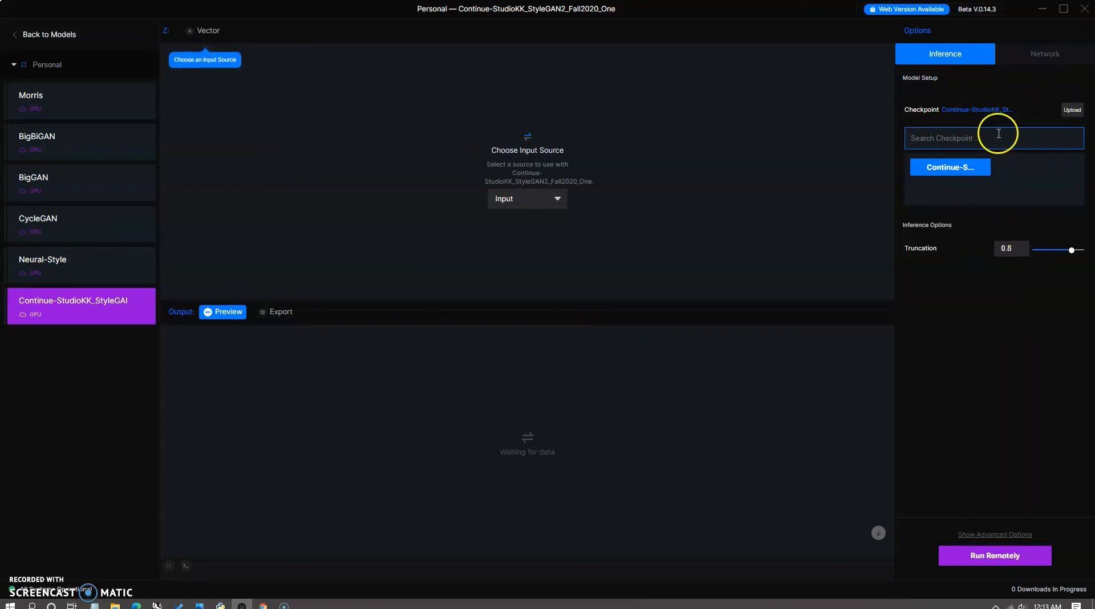
- Review the model's network settings and its advanced run location and hardware options
{"action": "left_click", "coordinate": [1039, 55]}
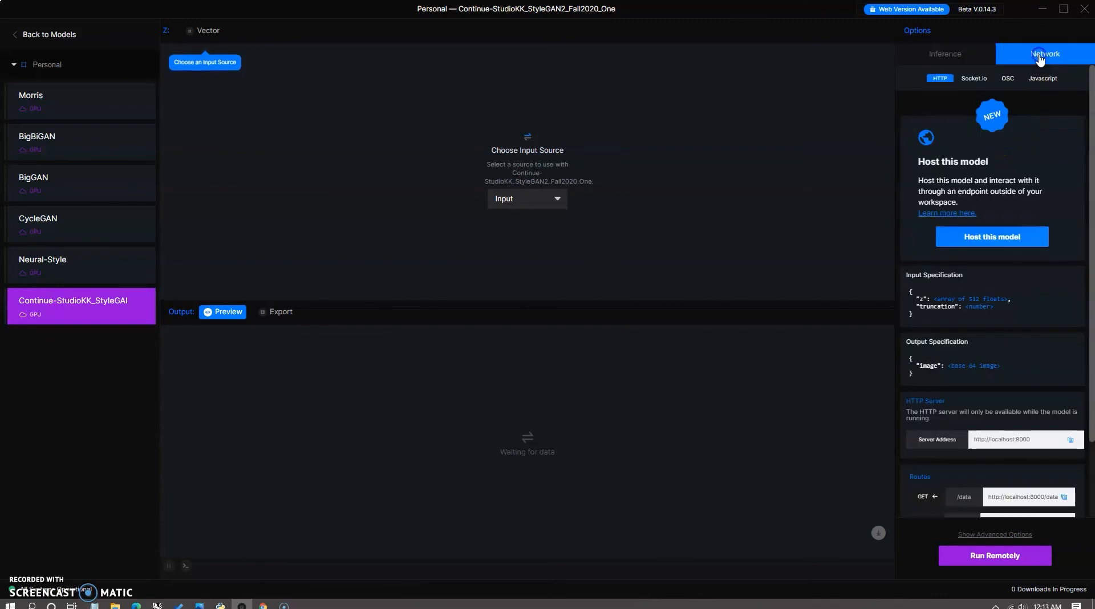
{"action": "left_click", "coordinate": [962, 57]}
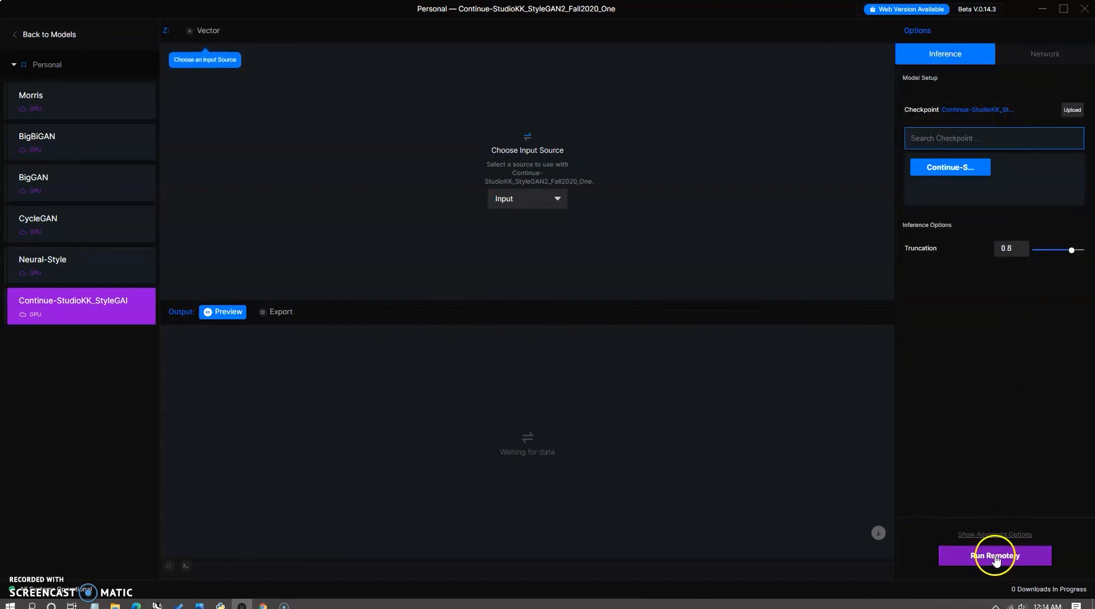
{"action": "left_click", "coordinate": [988, 534]}
{"action": "left_click", "coordinate": [1034, 506]}
{"action": "left_click", "coordinate": [1033, 505]}
{"action": "left_click", "coordinate": [1032, 504]}
{"action": "left_click", "coordinate": [1020, 516]}
{"action": "left_click", "coordinate": [1021, 522]}
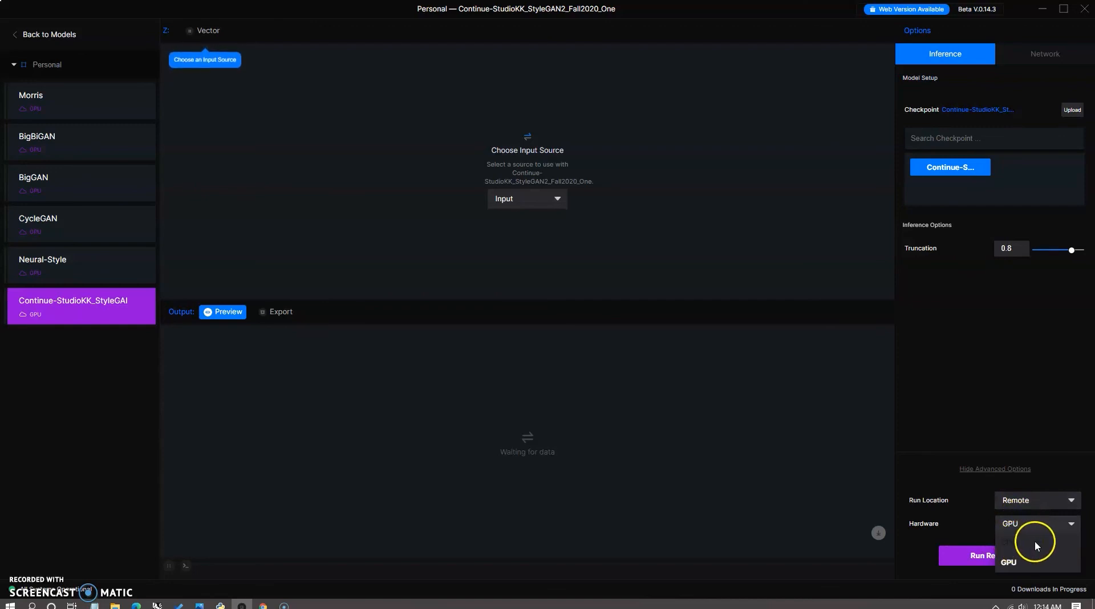
{"action": "left_click", "coordinate": [1035, 542]}
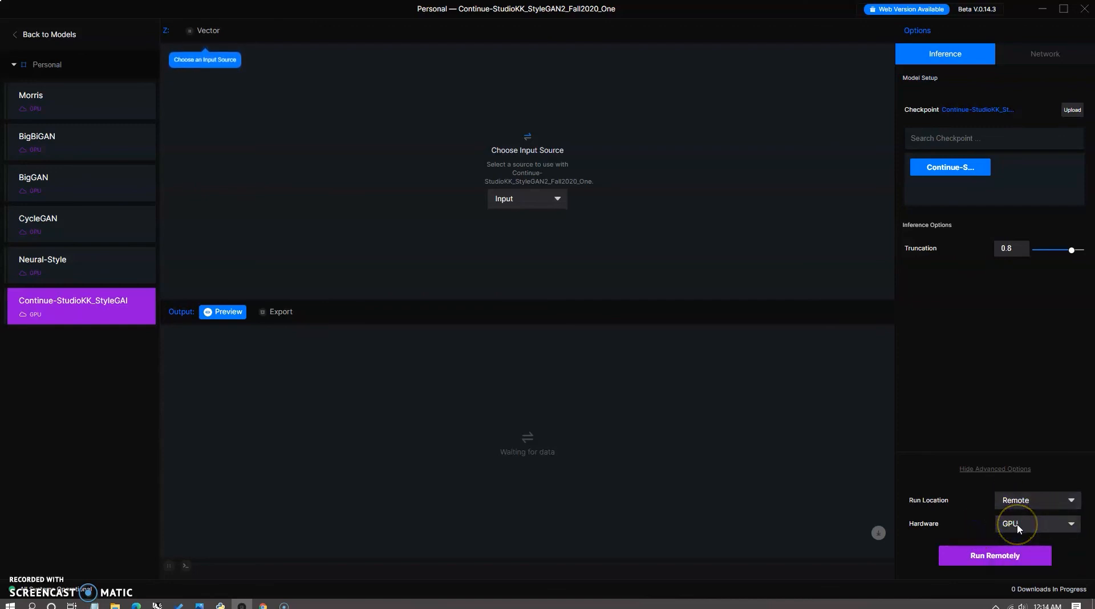
{"action": "left_click", "coordinate": [1015, 497]}
{"action": "left_click", "coordinate": [991, 470]}
- Run the model remotely and set its input source to Vector
{"action": "left_click", "coordinate": [995, 556]}
{"action": "left_click", "coordinate": [1015, 558]}
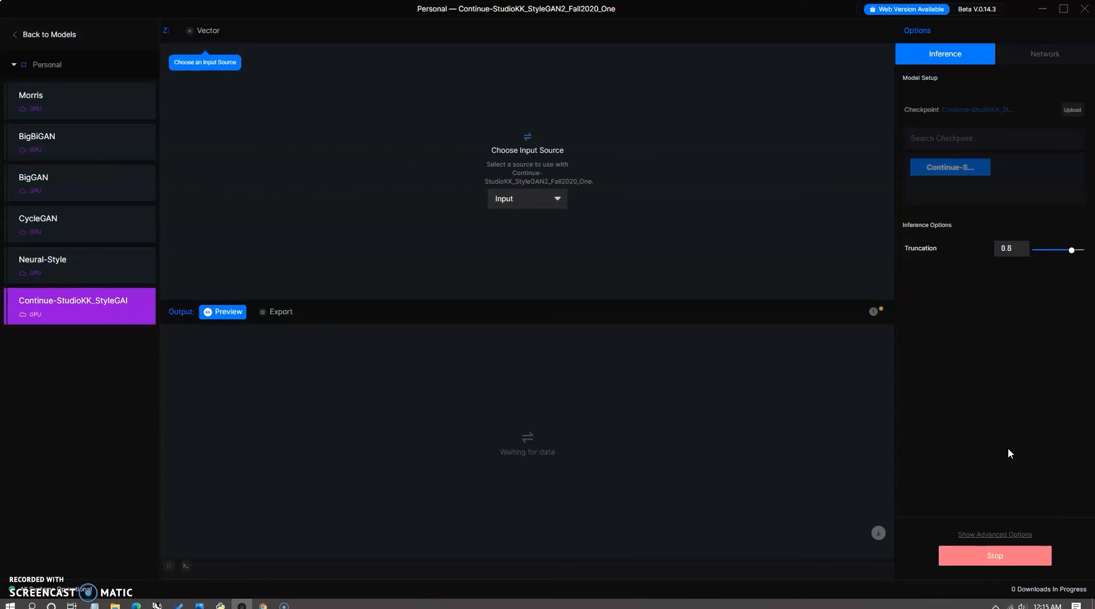
{"action": "left_click", "coordinate": [516, 197]}
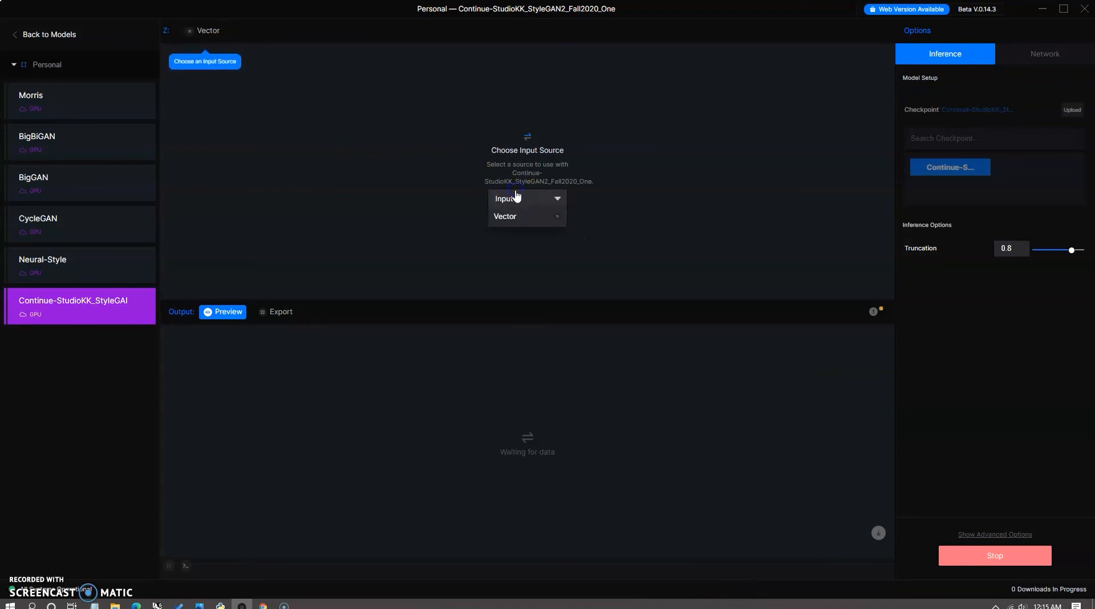
{"action": "left_click", "coordinate": [508, 217]}
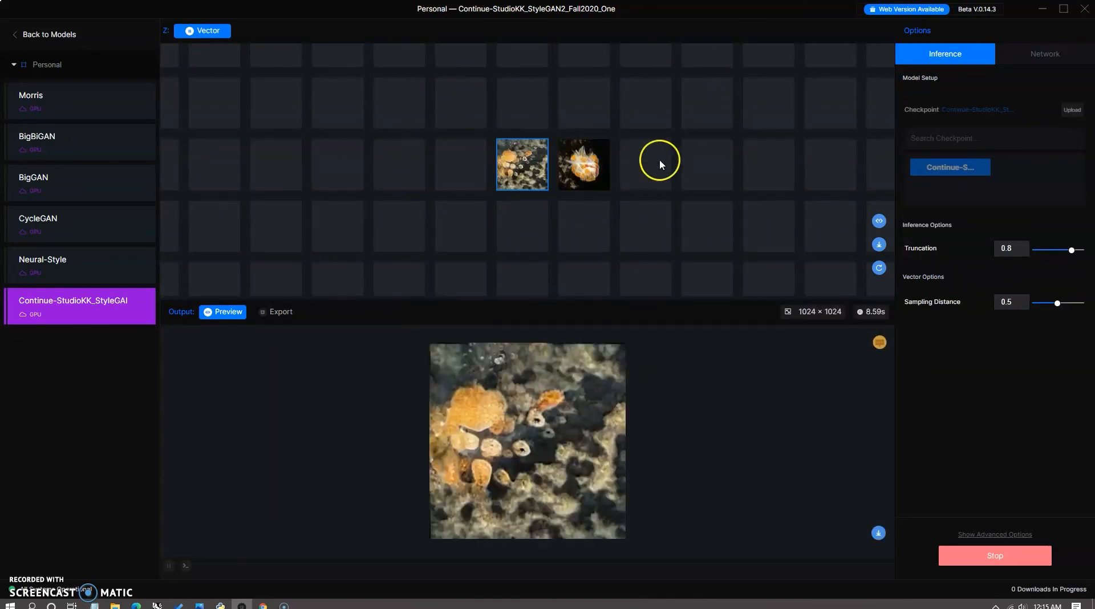
- Explore the grid of generated images and preview the orange jellyfish-like sample with pink and white tendrils on black
{"action": "scroll", "coordinate": [518, 161], "scroll_direction": "up", "scroll_amount": 3}
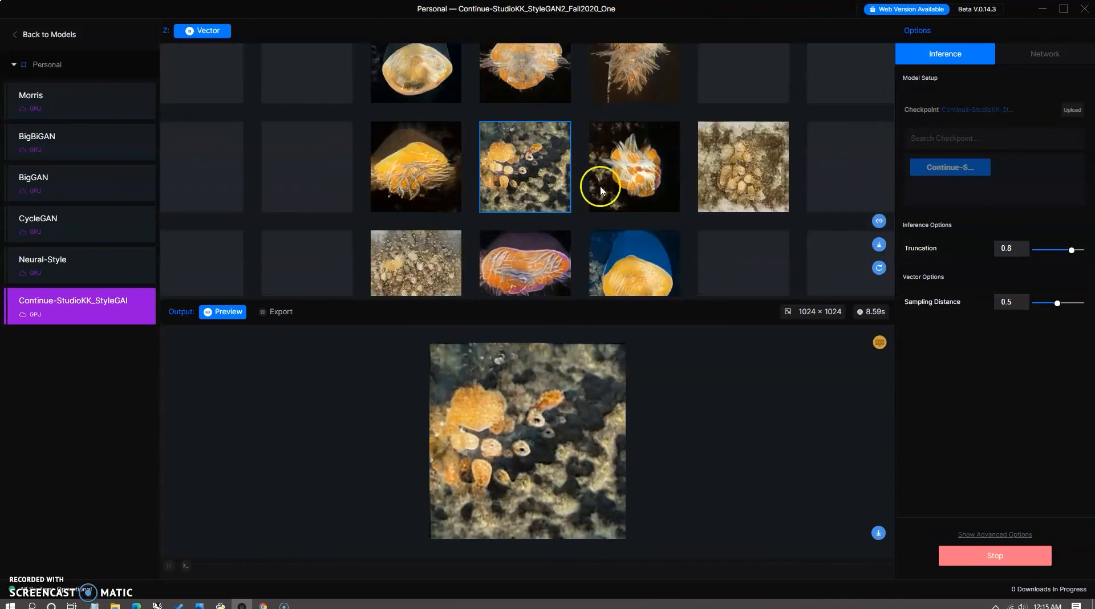
{"action": "scroll", "coordinate": [572, 169], "scroll_direction": "down", "scroll_amount": 3}
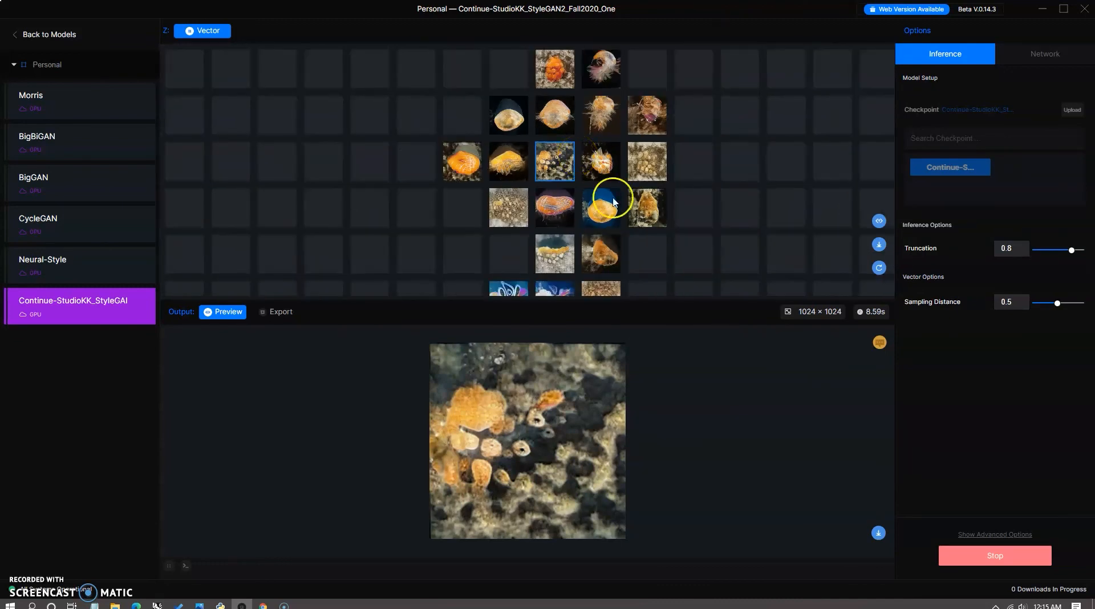
{"action": "left_click_drag", "start_coordinate": [611, 197], "coordinate": [567, 205]}
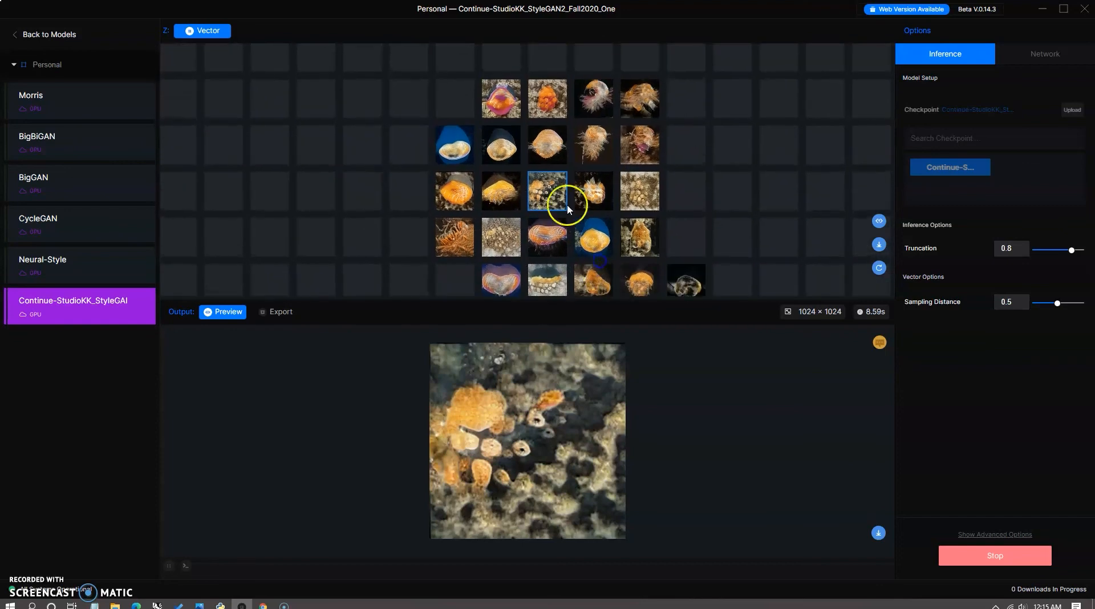
{"action": "scroll", "coordinate": [611, 101], "scroll_direction": "up", "scroll_amount": 3}
{"action": "left_click", "coordinate": [612, 103]}
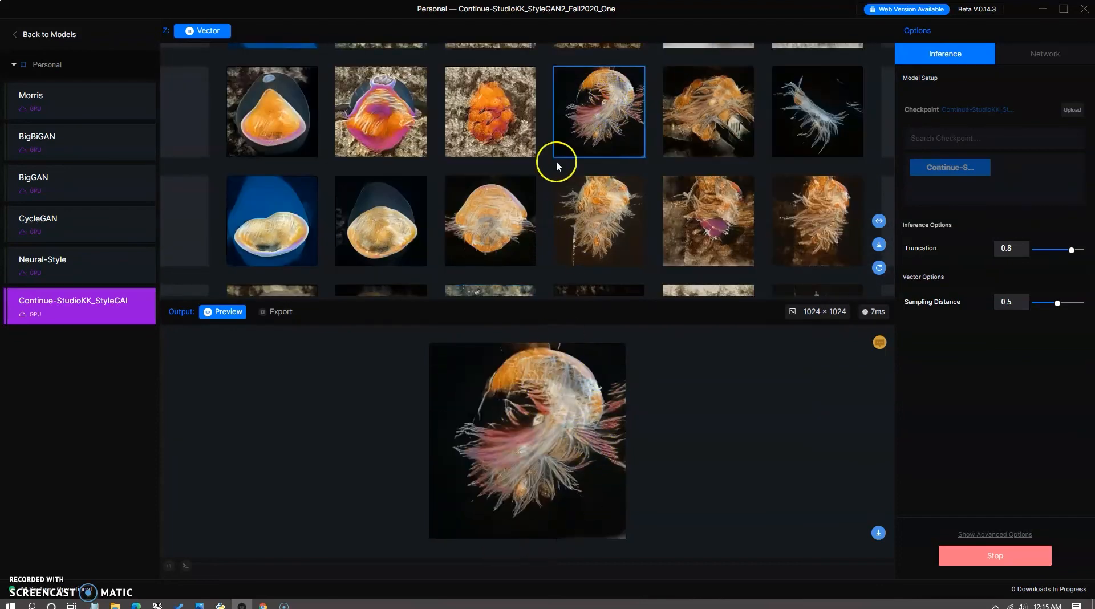
- Generate samples in further areas of the grid and select the orange, feathery image with a purple centre for preview
{"action": "scroll", "coordinate": [707, 137], "scroll_direction": "down", "scroll_amount": 3}
{"action": "left_click_drag", "start_coordinate": [783, 127], "coordinate": [570, 191]}
{"action": "scroll", "coordinate": [552, 240], "scroll_direction": "up", "scroll_amount": 3}
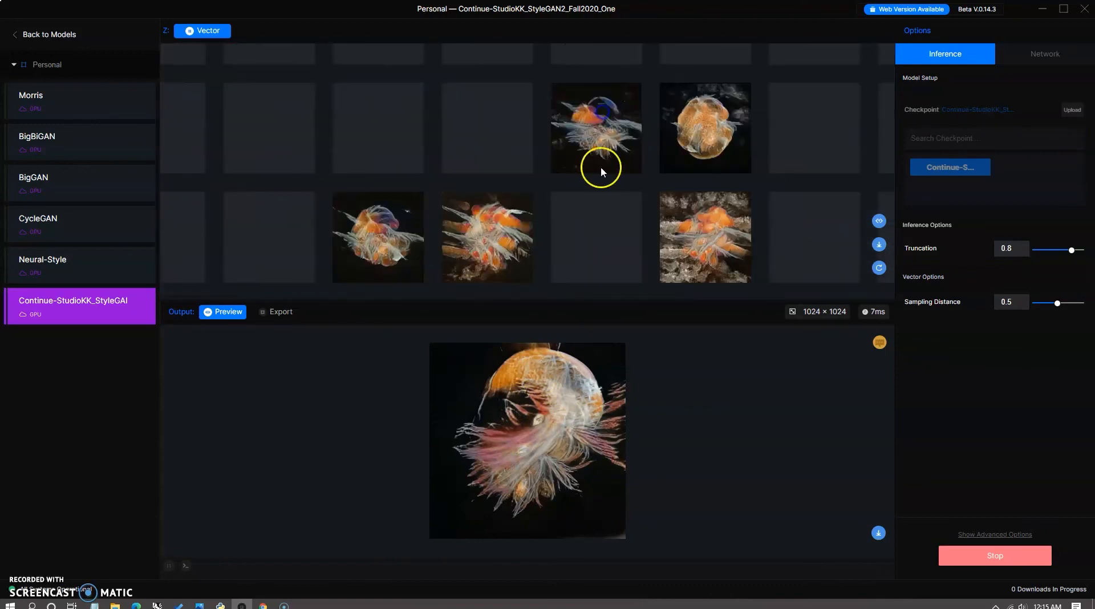
{"action": "scroll", "coordinate": [650, 146], "scroll_direction": "down", "scroll_amount": 3}
{"action": "left_click_drag", "start_coordinate": [651, 146], "coordinate": [715, 74]}
{"action": "scroll", "coordinate": [604, 161], "scroll_direction": "up", "scroll_amount": 3}
{"action": "left_click", "coordinate": [677, 161]}
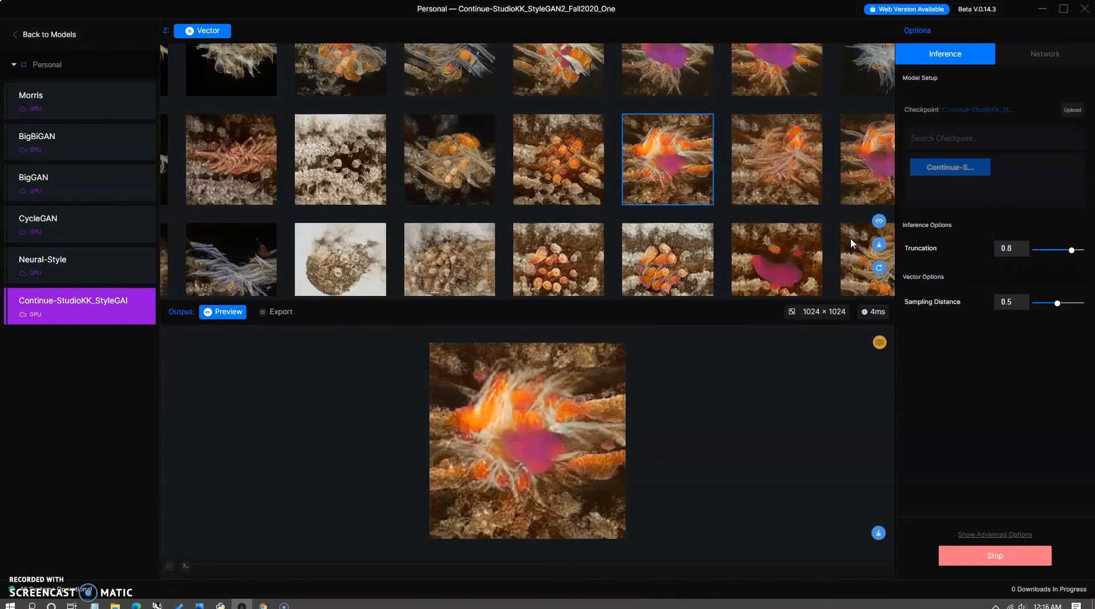
- Use the download option for the previewed output image and view a wider area of the generated grid
{"action": "left_click", "coordinate": [878, 533]}
{"action": "left_click", "coordinate": [652, 426]}
{"action": "scroll", "coordinate": [525, 200], "scroll_direction": "down", "scroll_amount": 3}
{"action": "left_click_drag", "start_coordinate": [525, 201], "coordinate": [611, 120]}
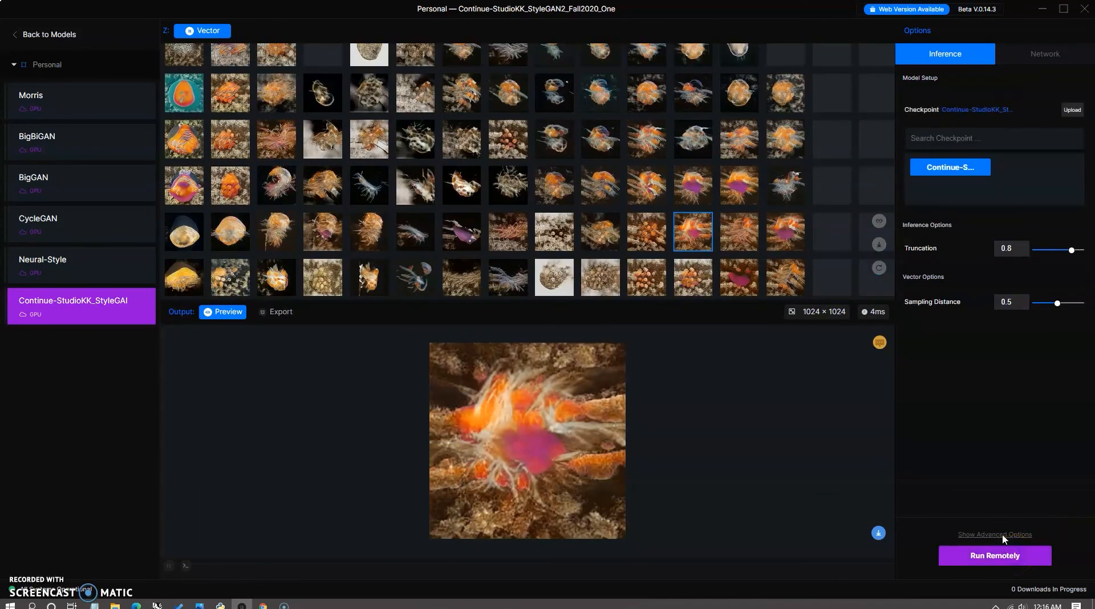